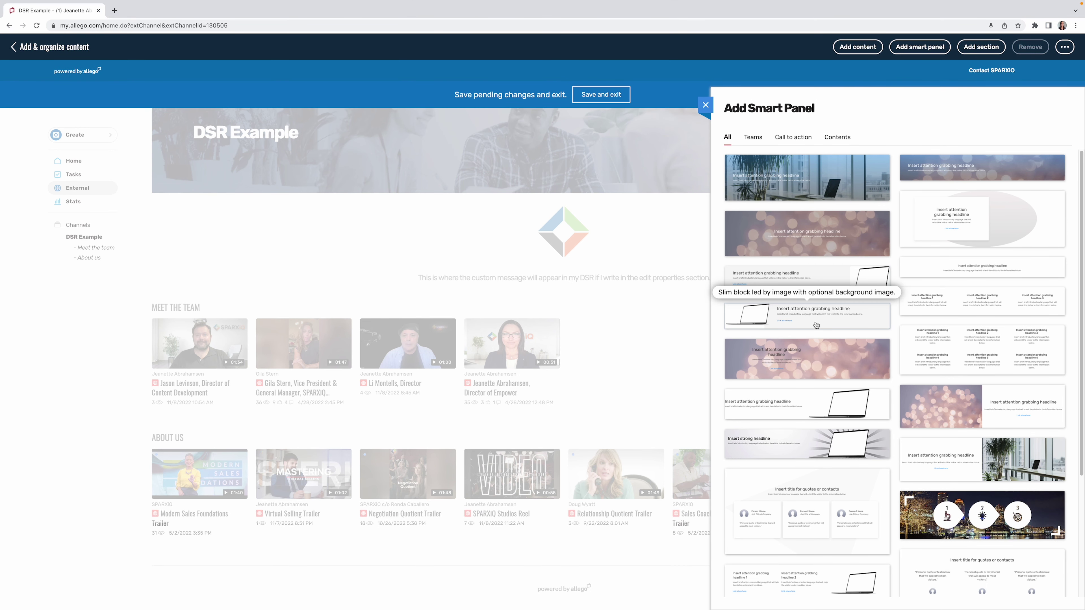
Add the slim laptop headline panel and position it below the About Us section.
scroll(786, 273, "down", 4)
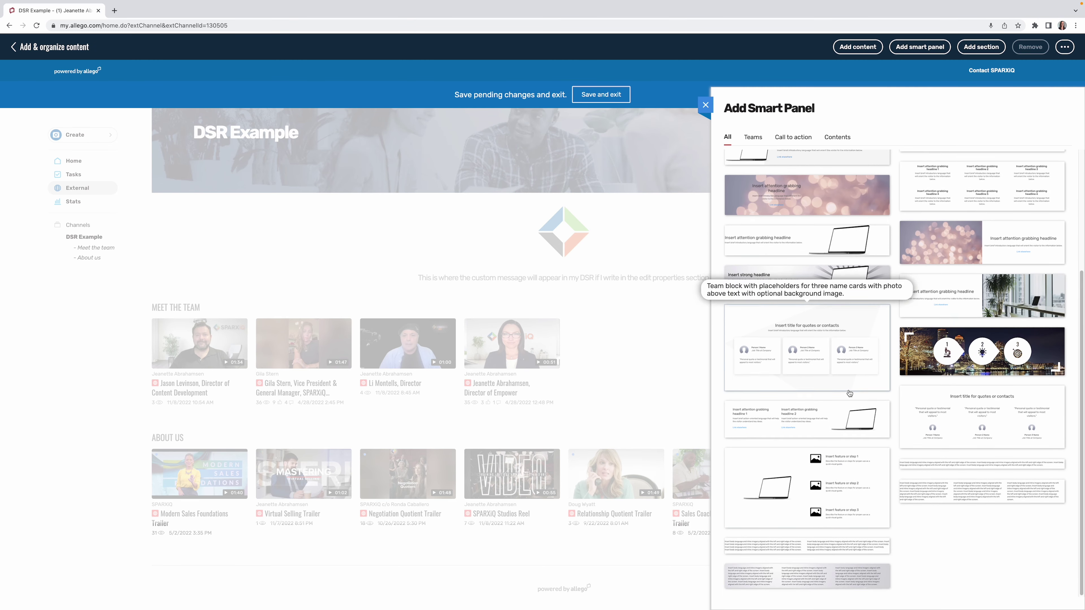
scroll(849, 393, "up", 4)
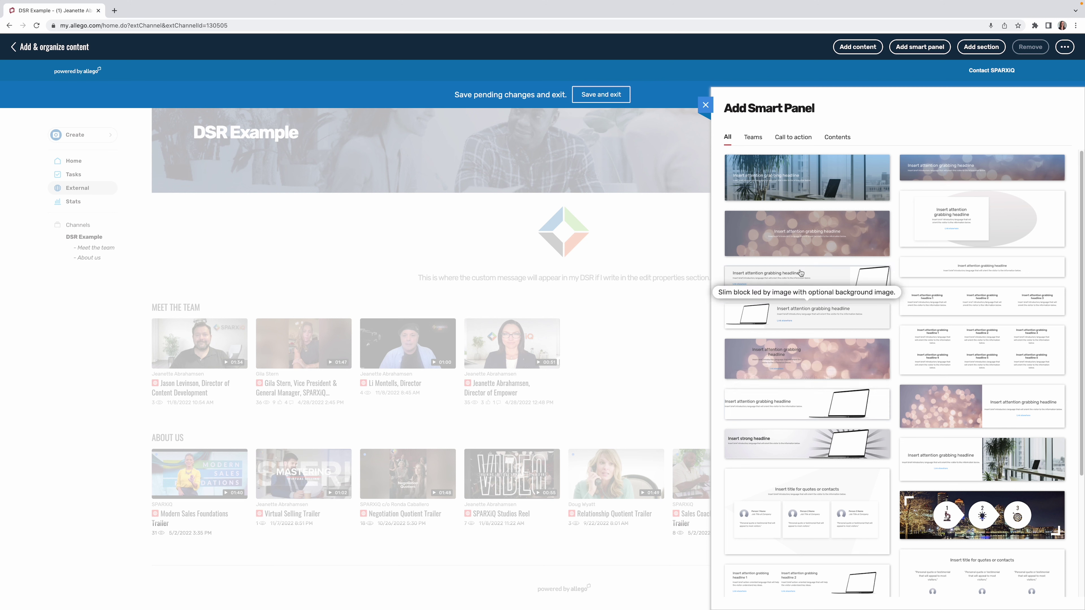
left_click(808, 277)
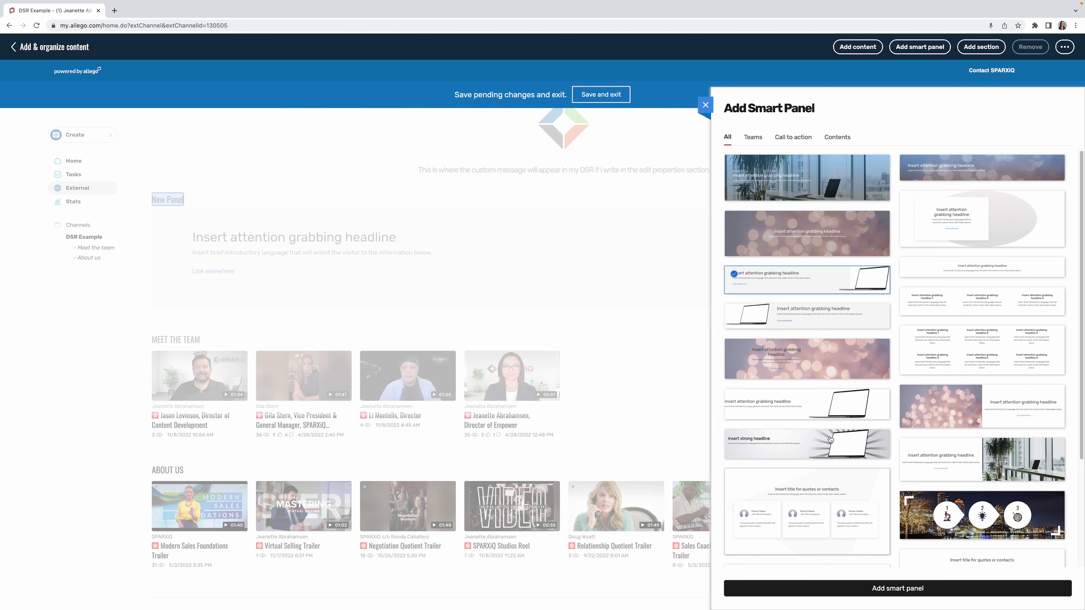
left_click(705, 104)
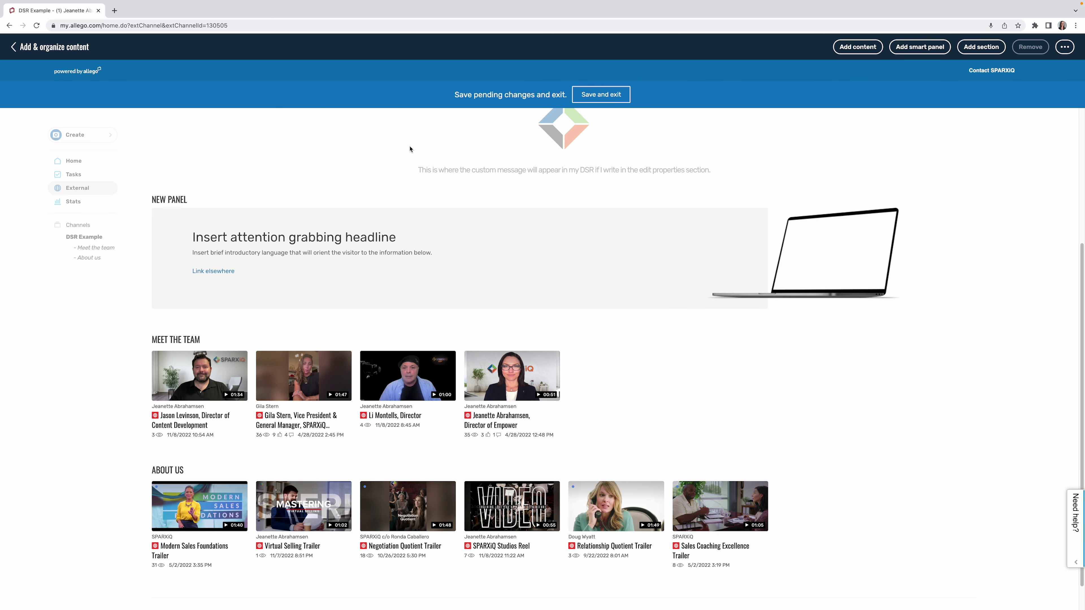
left_click_drag(211, 195, 784, 482)
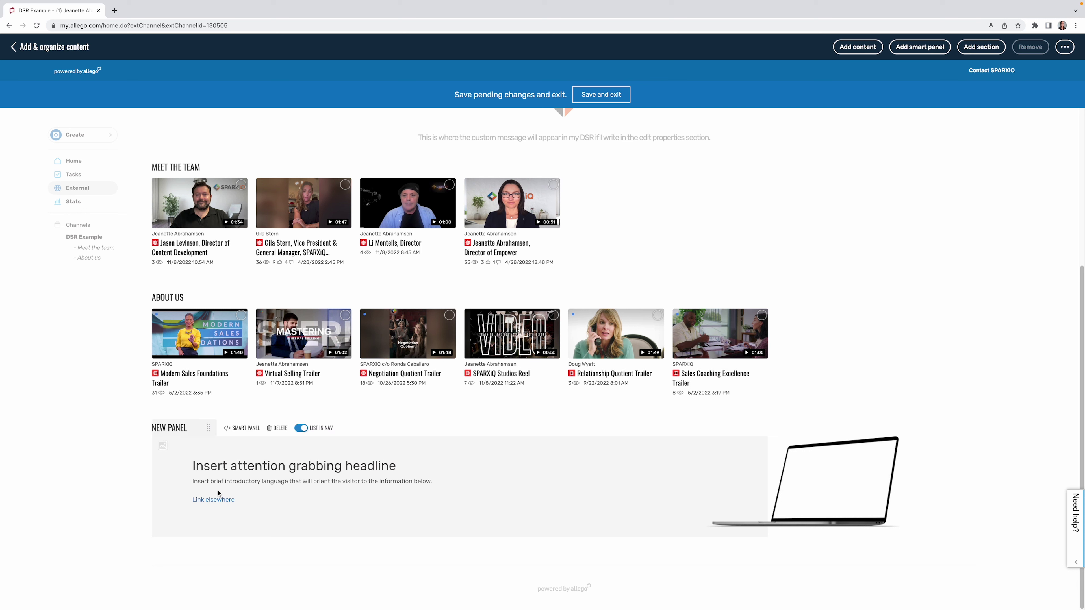
Change the new panel's headline to 'Contact Us'.
double_click(244, 469)
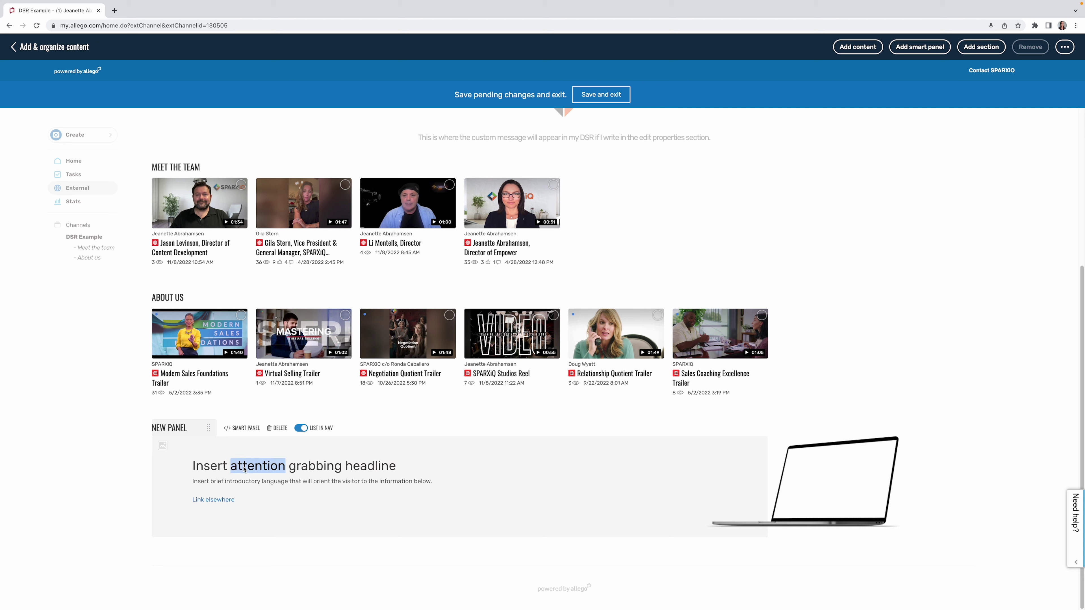
triple_click(243, 469)
left_click(244, 468)
triple_click(244, 468)
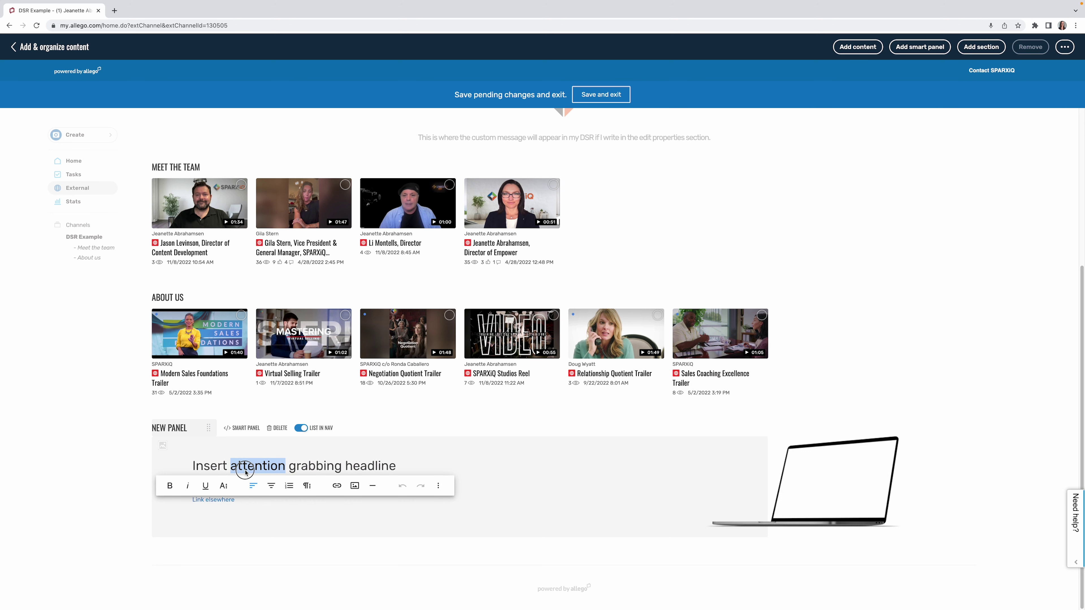
type("Cont")
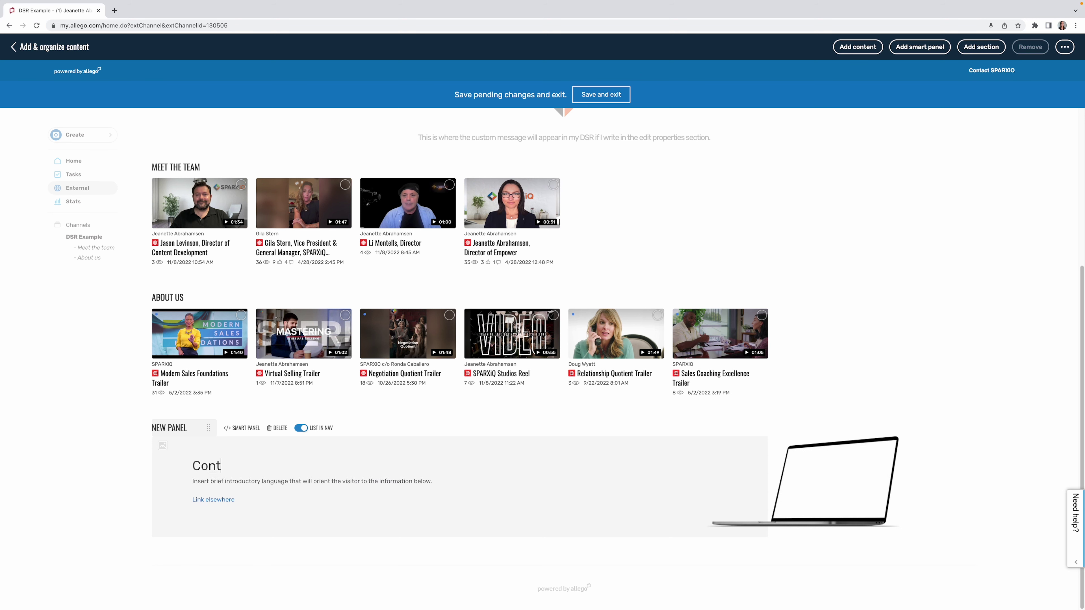
type("act Us")
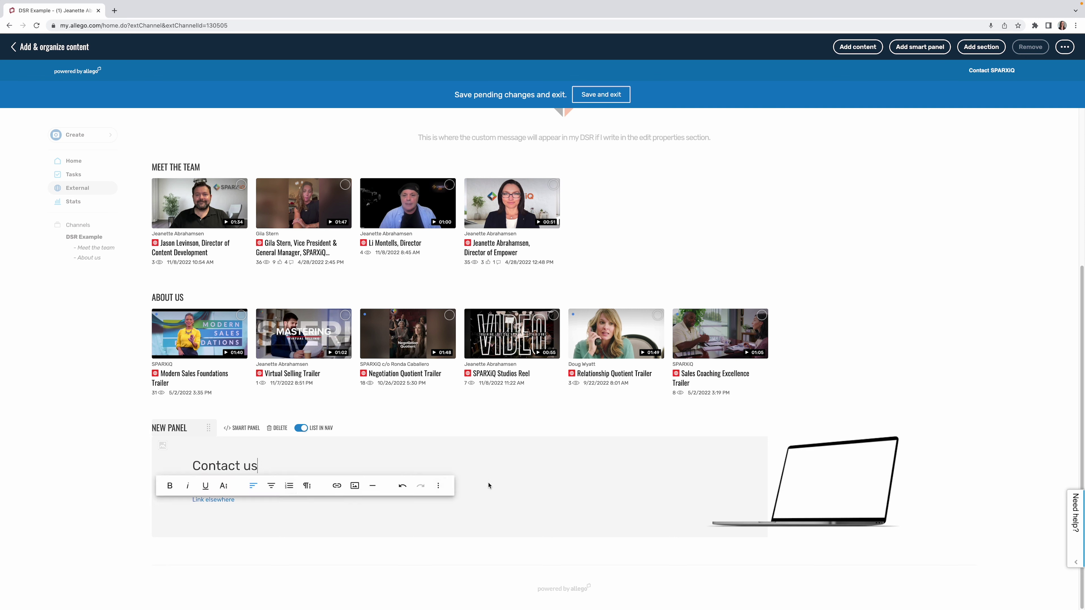
Replace the placeholder description with a line beginning 'Don't hesitate to reach out'.
double_click(427, 481)
triple_click(427, 482)
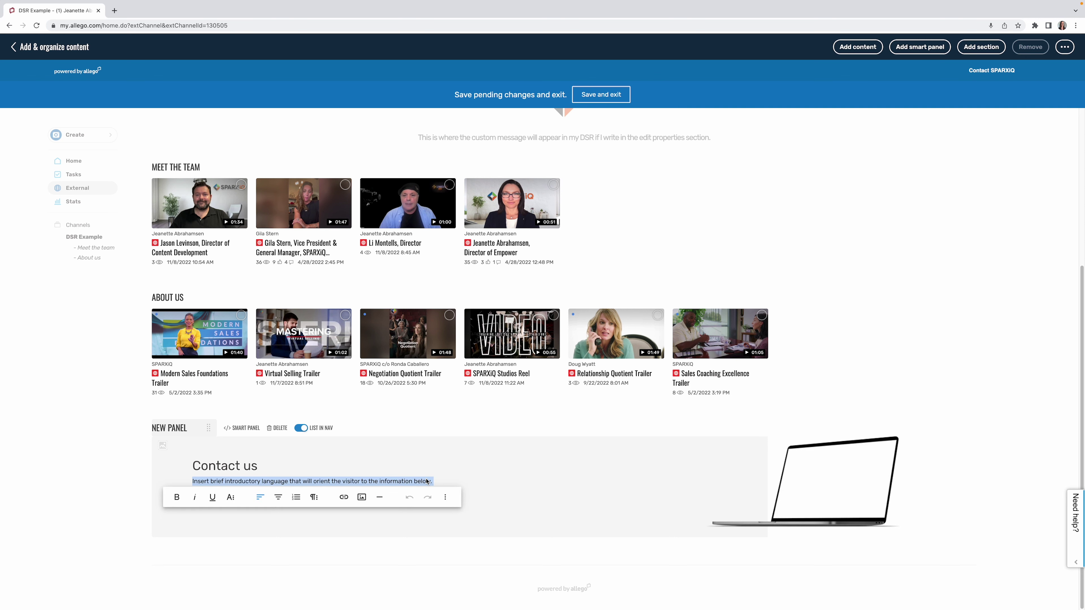
type("Don't hesit")
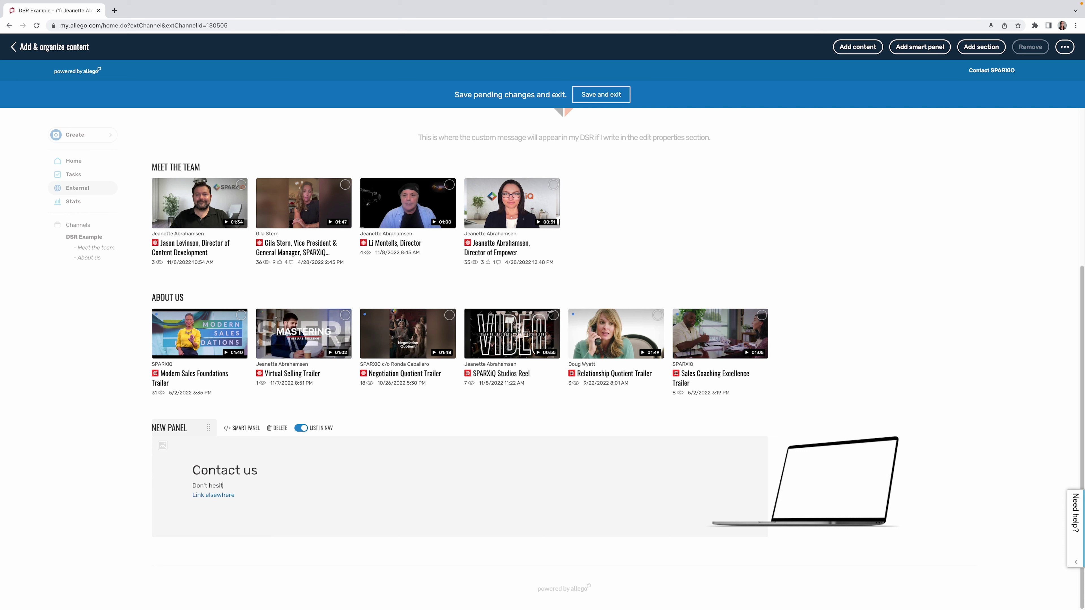
type("ate to reach out..alsdkfjasl;jfas")
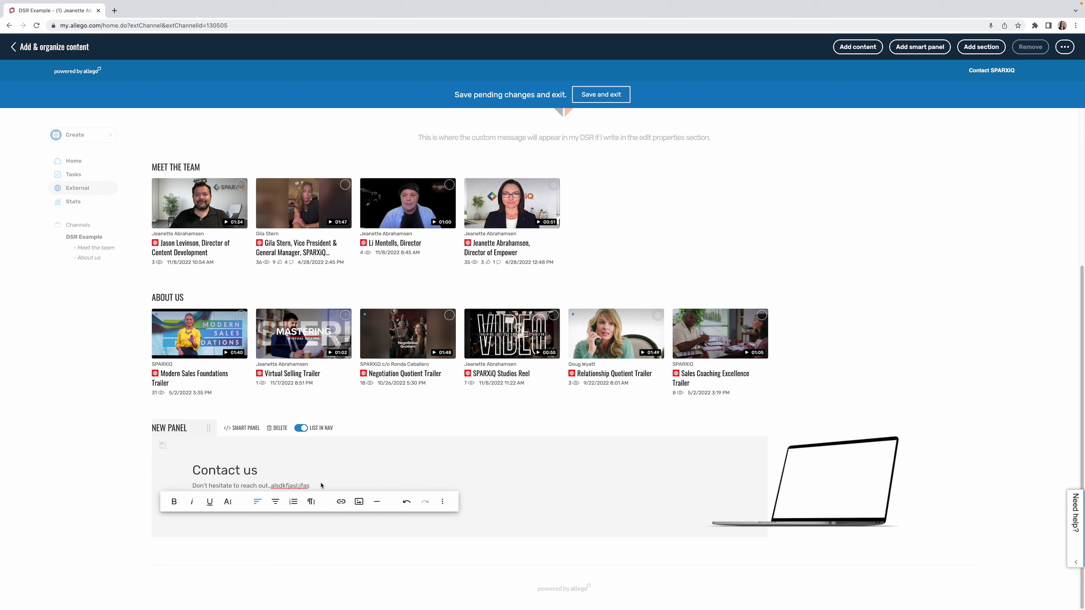
key("ctrl+z")
key("ctrl+z")
key("ctrl+z")
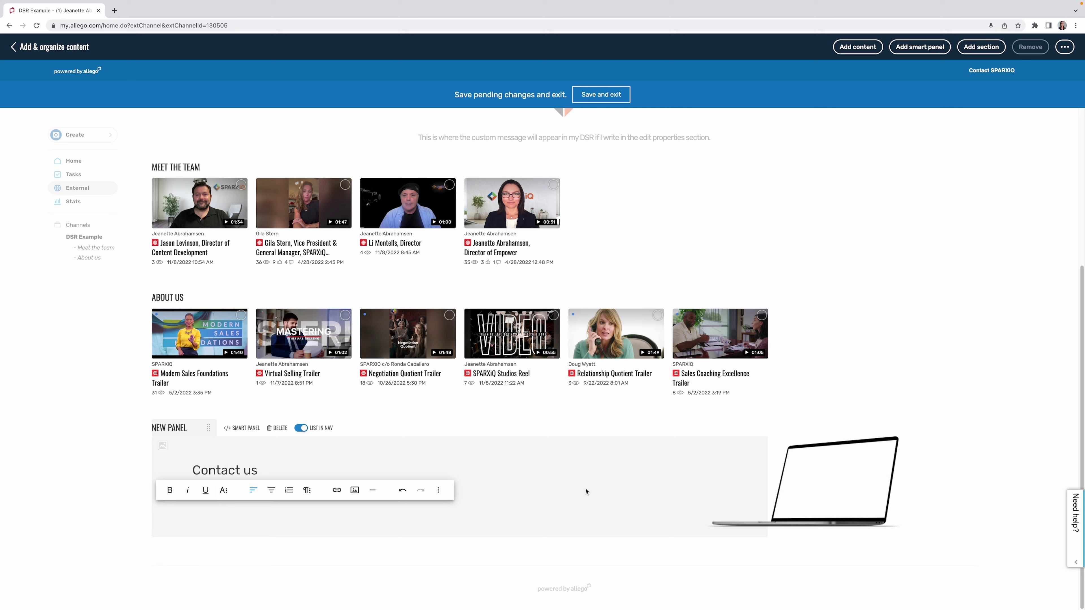
key("ctrl+shift+z")
left_click(209, 520)
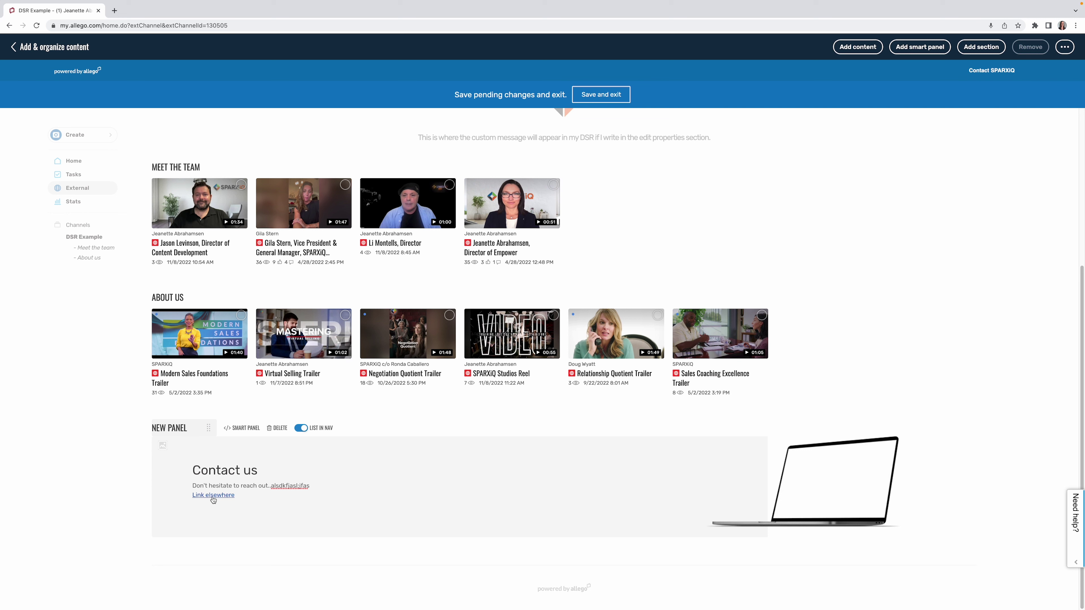
left_click(204, 497)
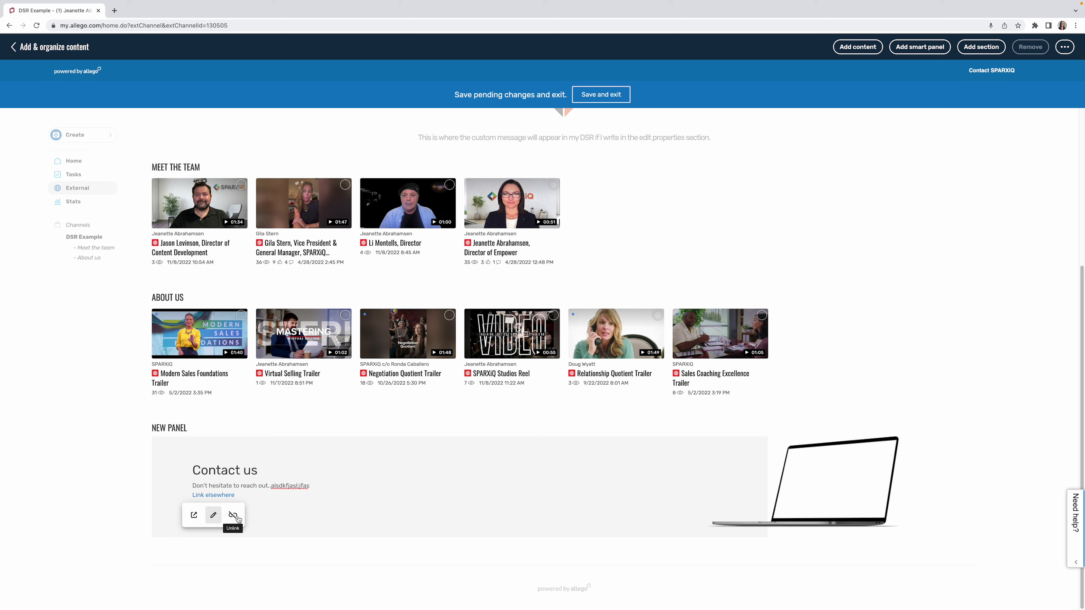
left_click(194, 516)
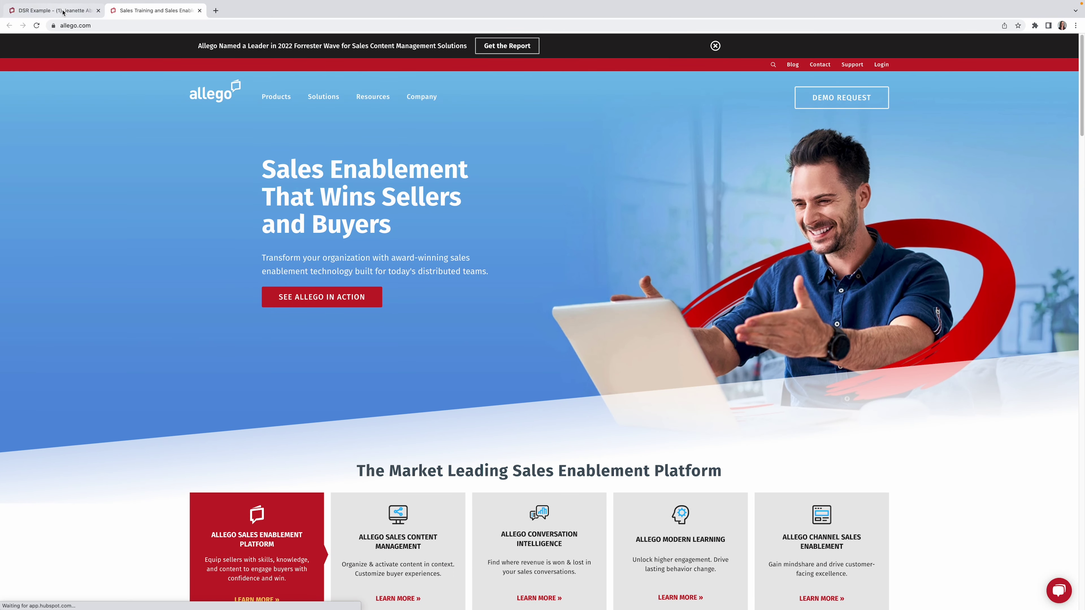
left_click(57, 13)
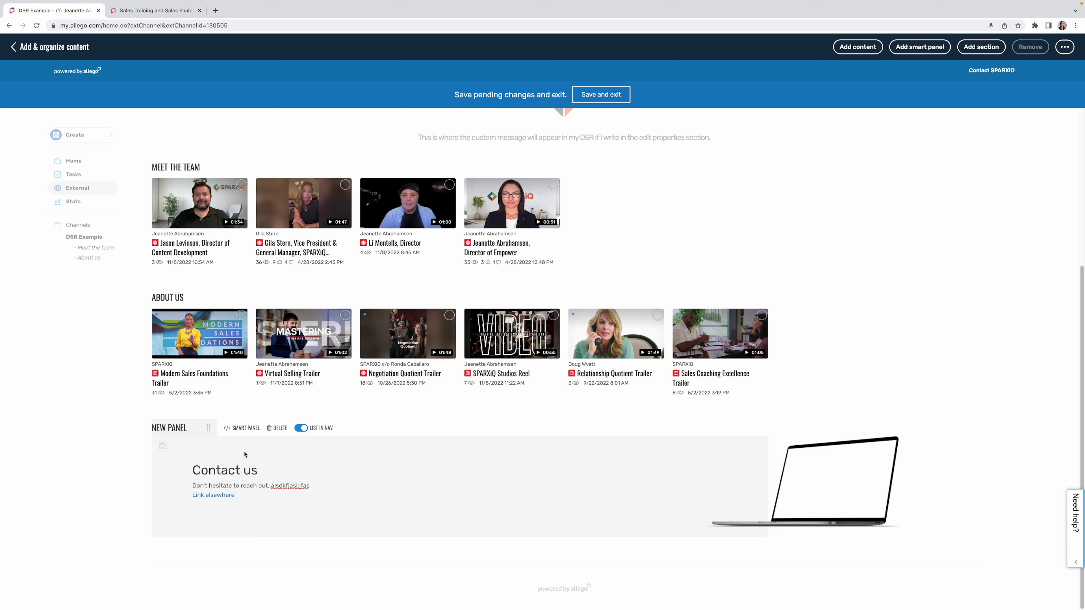
left_click(218, 496)
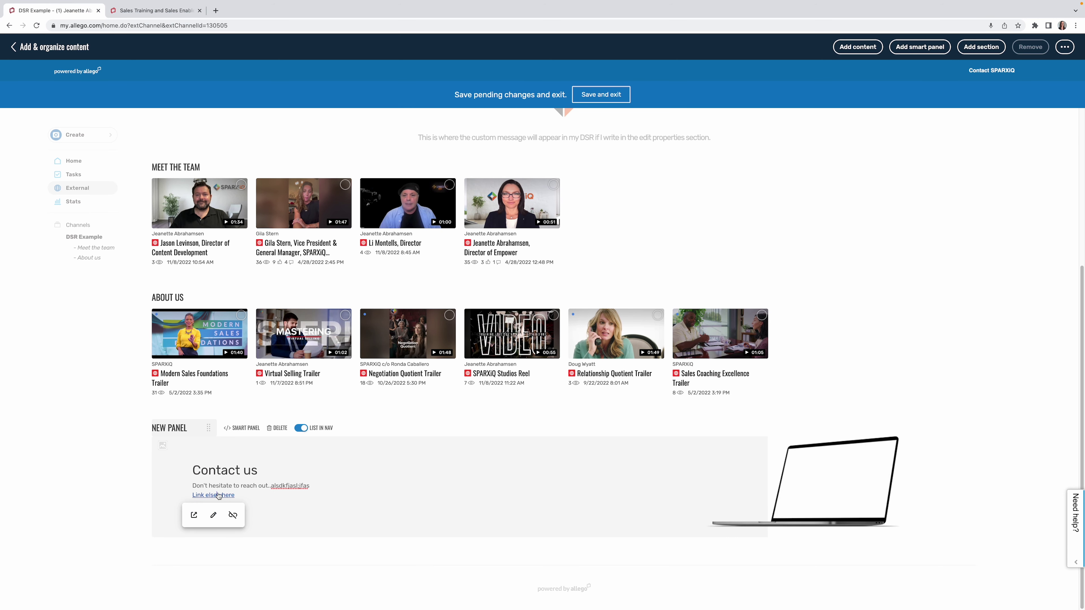
left_click(215, 513)
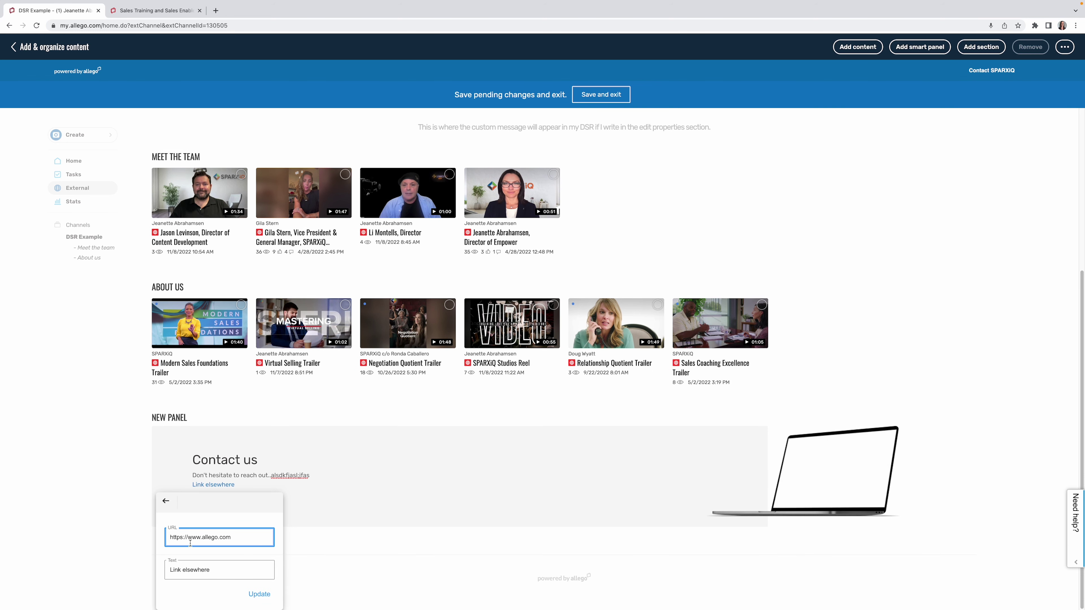
double_click(209, 537)
mouse_move(542, 608)
type("spar")
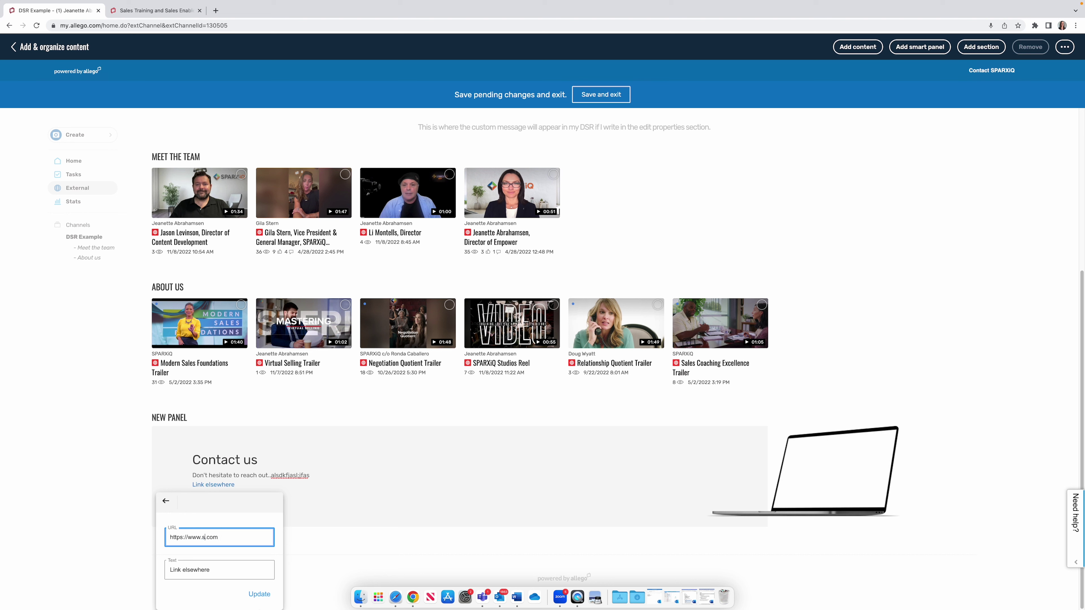
type("xiq")
key("Tab")
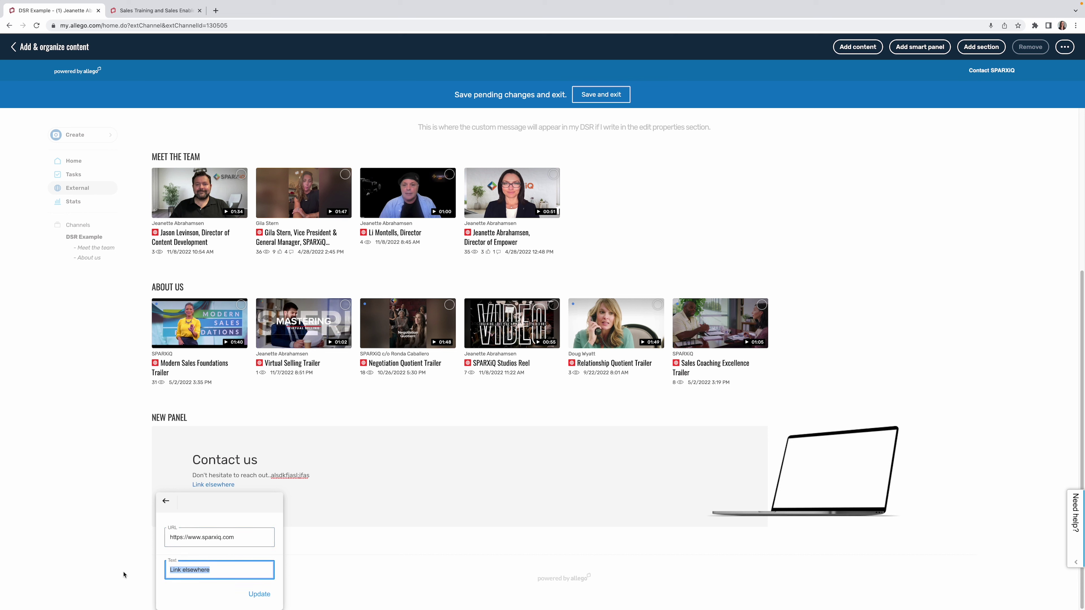
type("SPARXiQ")
left_click(260, 594)
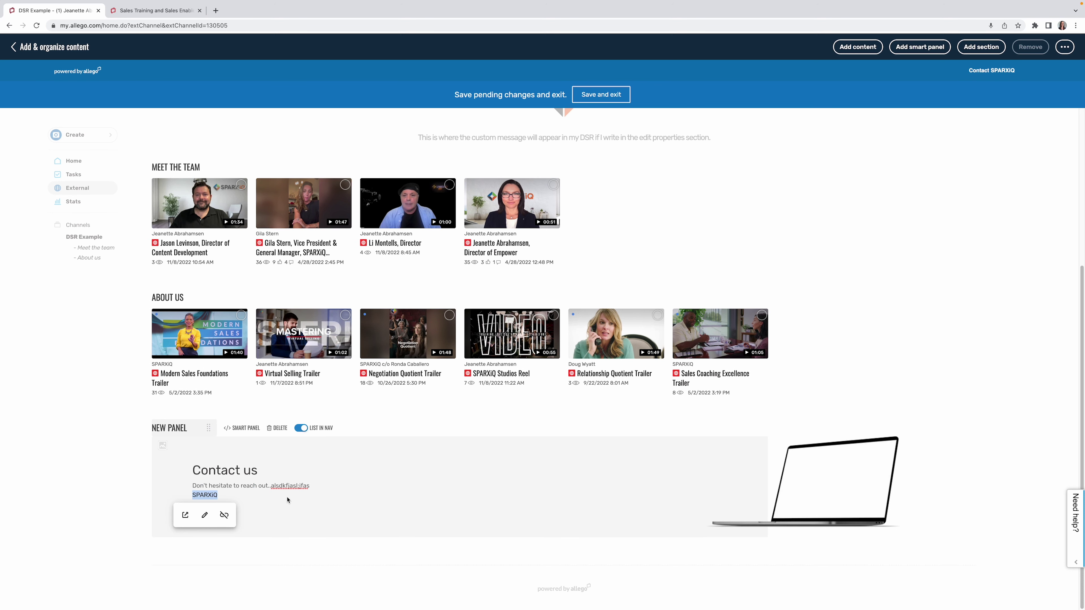
left_click(282, 487)
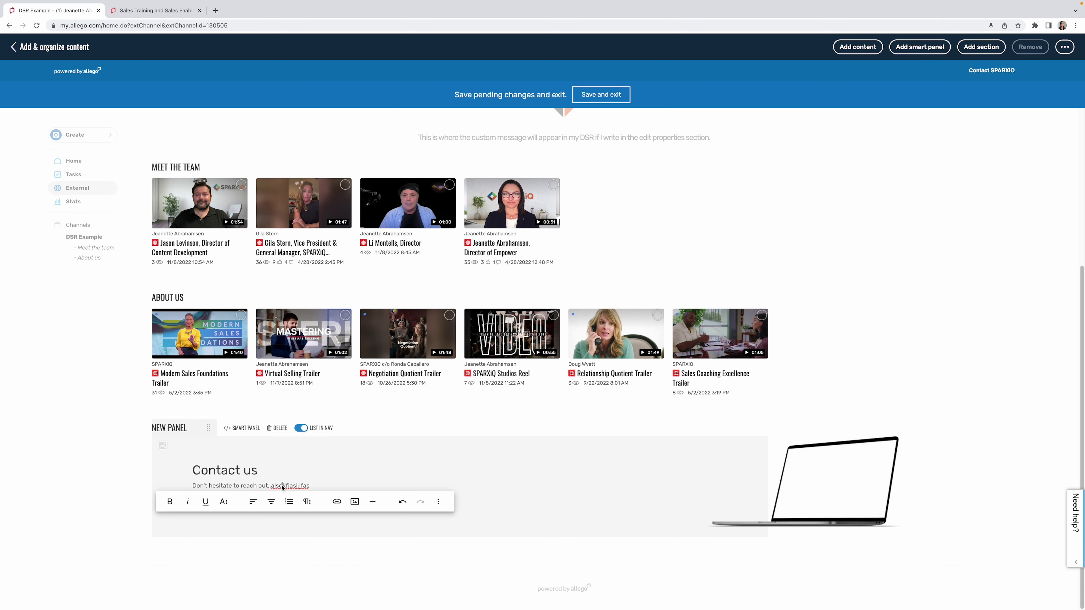
left_click(441, 457)
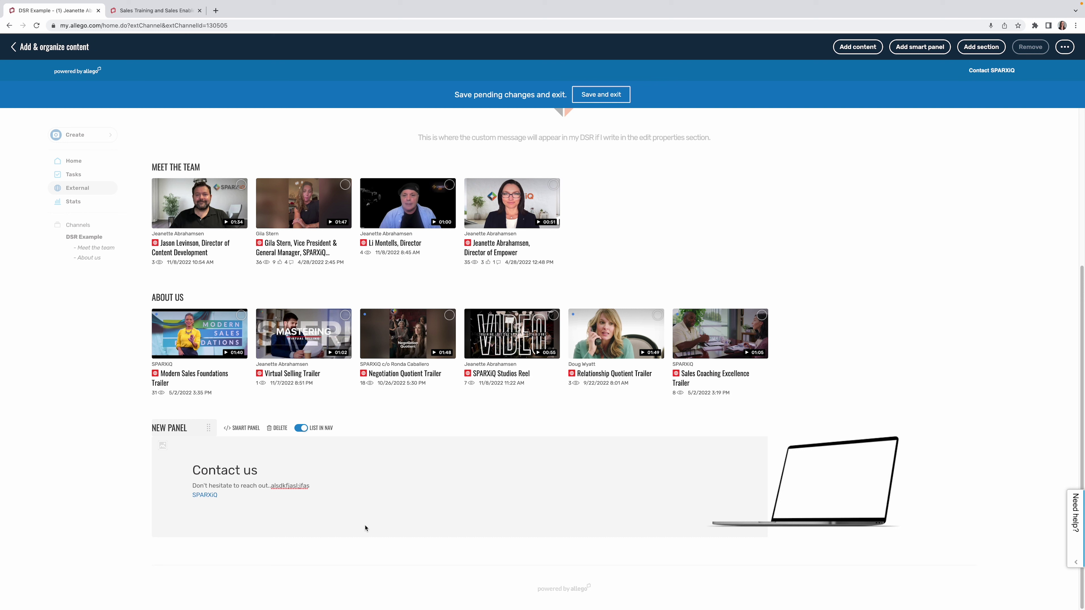
Turn off List in Nav for the Contact us panel, then save and exit editing.
left_click(170, 428)
double_click(167, 428)
triple_click(168, 428)
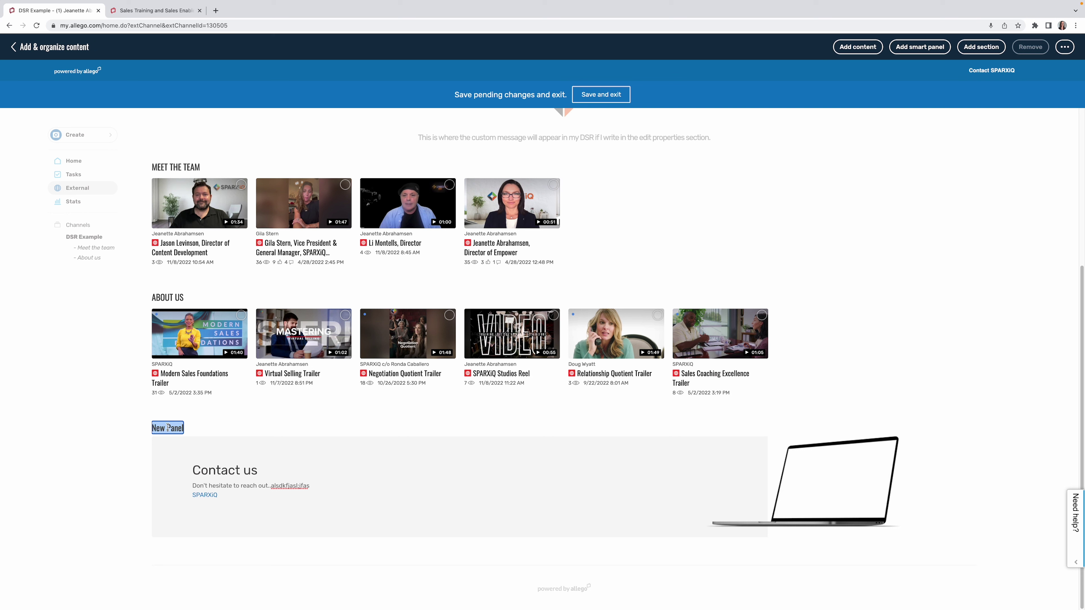
left_click(161, 443)
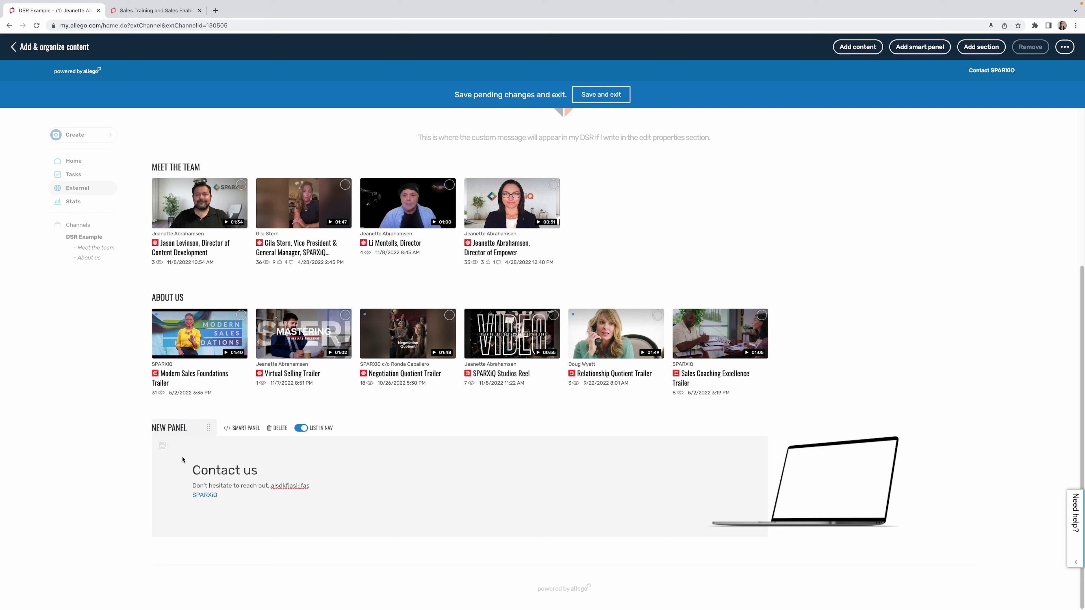
left_click(300, 428)
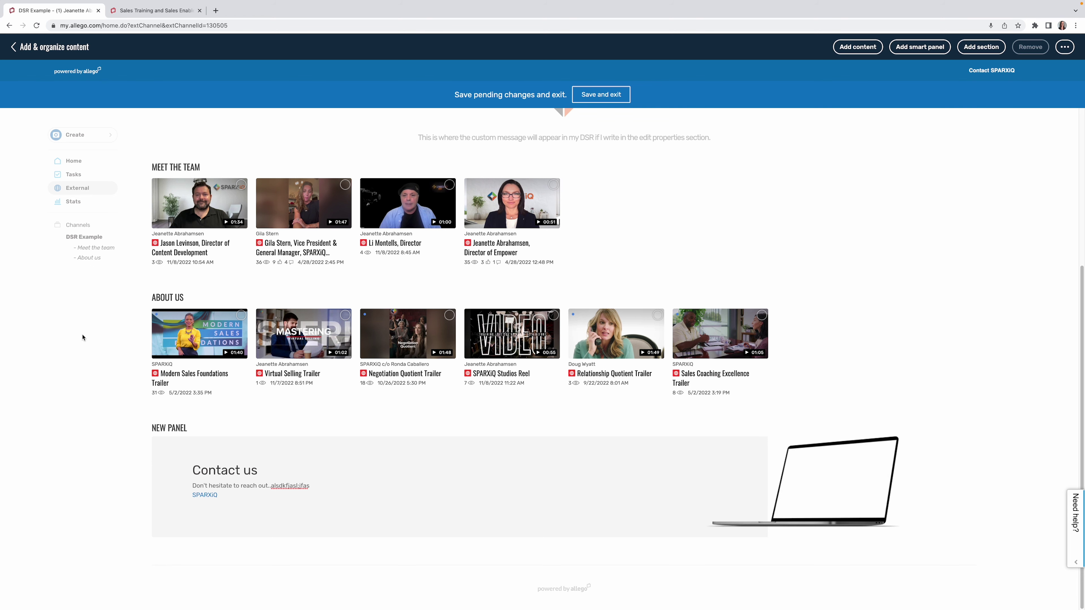
left_click(600, 95)
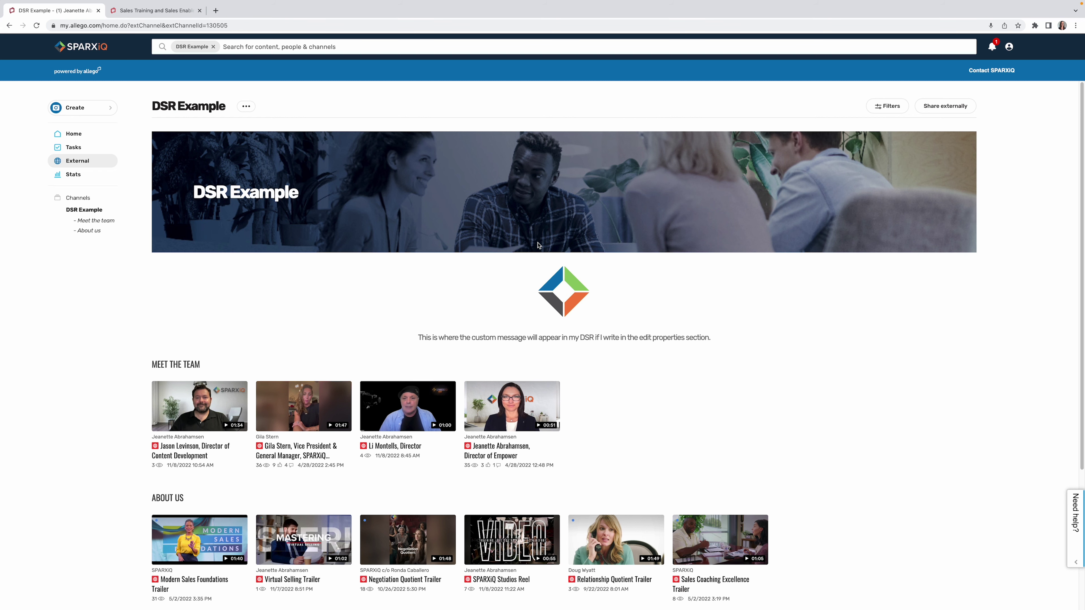
scroll(231, 315, "down", 5)
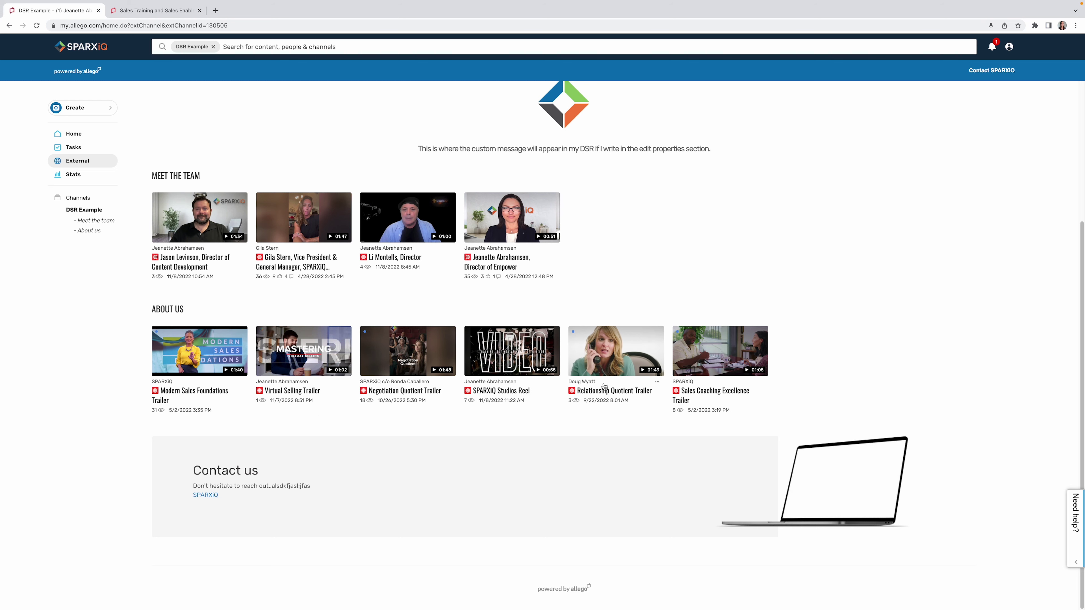
scroll(698, 265, "up", 4)
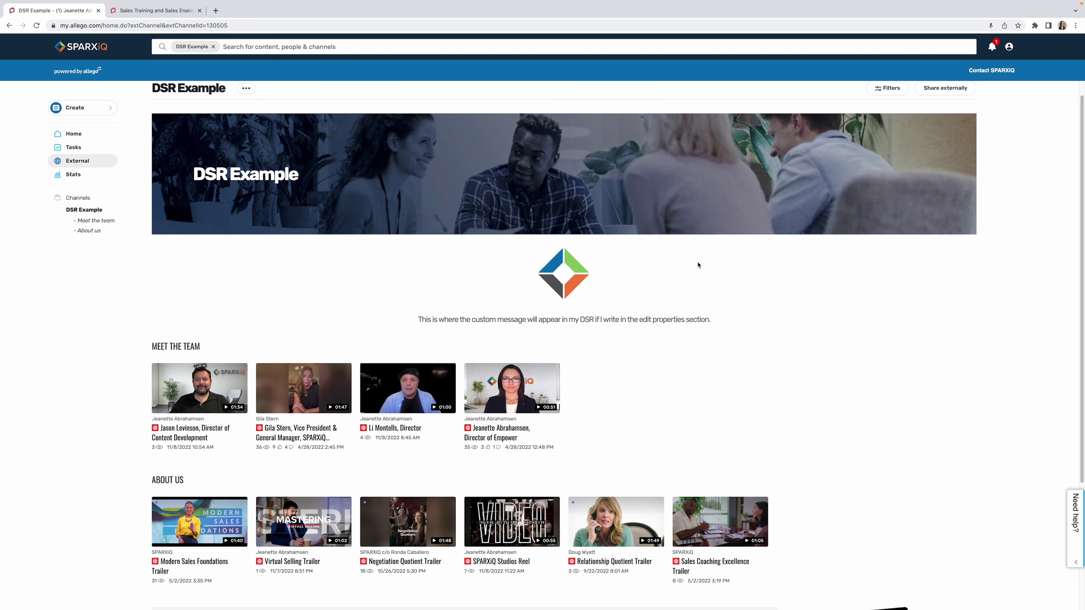
left_click(248, 89)
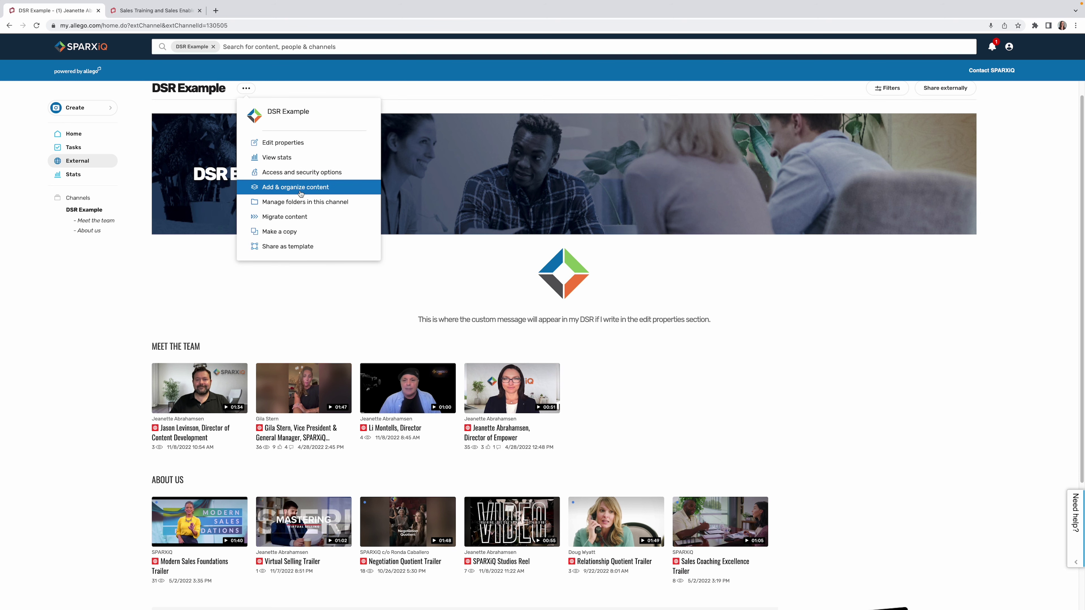
left_click(299, 187)
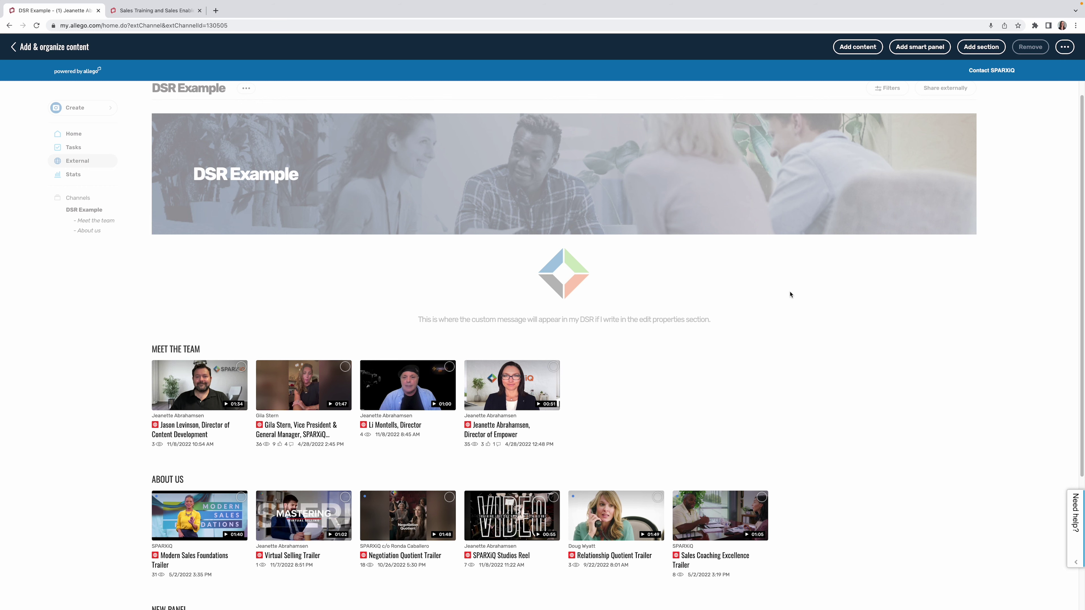
scroll(792, 299, "down", 5)
scroll(674, 167, "up", 5)
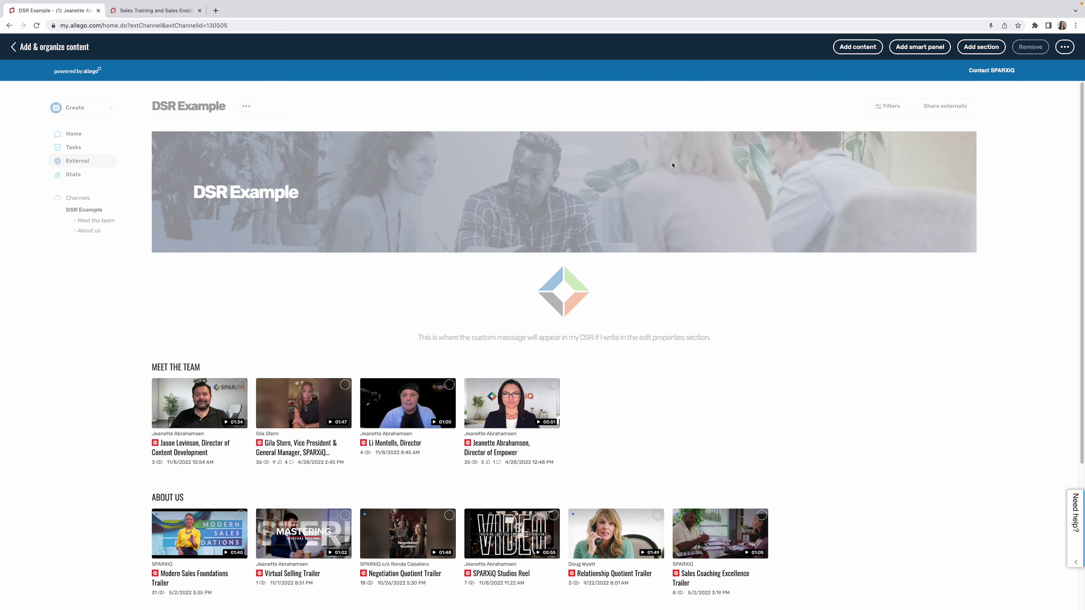
scroll(835, 366, "down", 5)
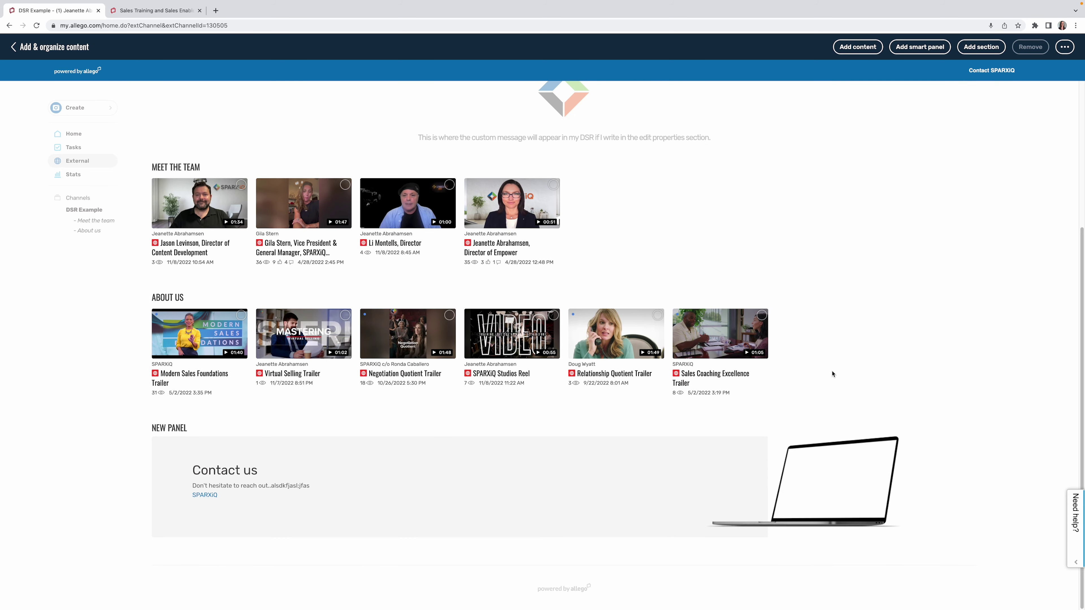
scroll(831, 374, "up", 5)
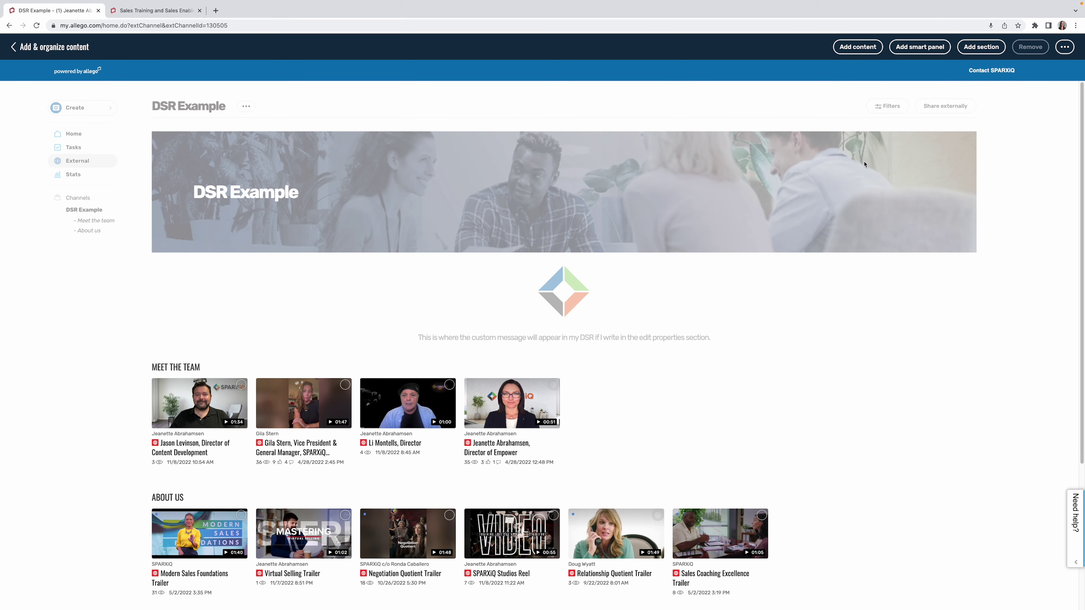
Add the tall centered-headline bokeh banner smart panel to the page.
left_click(914, 51)
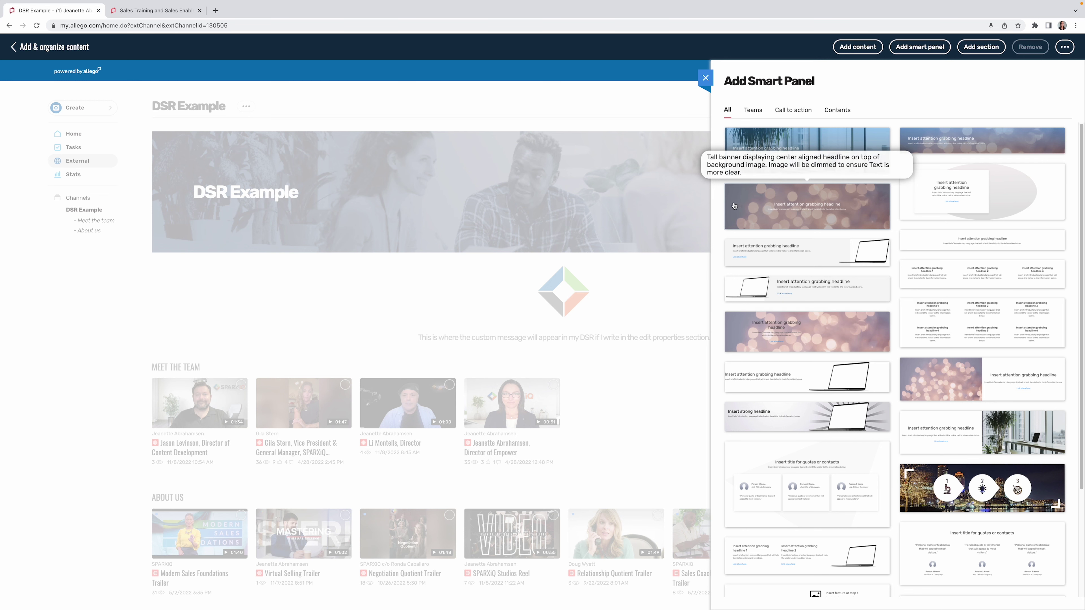
left_click(788, 210)
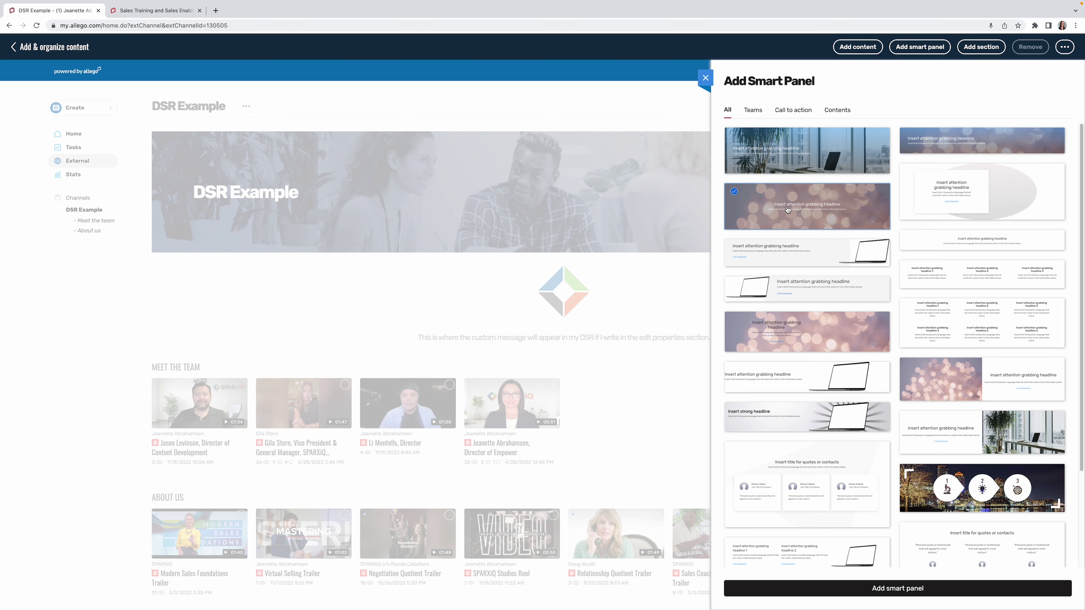
left_click(892, 592)
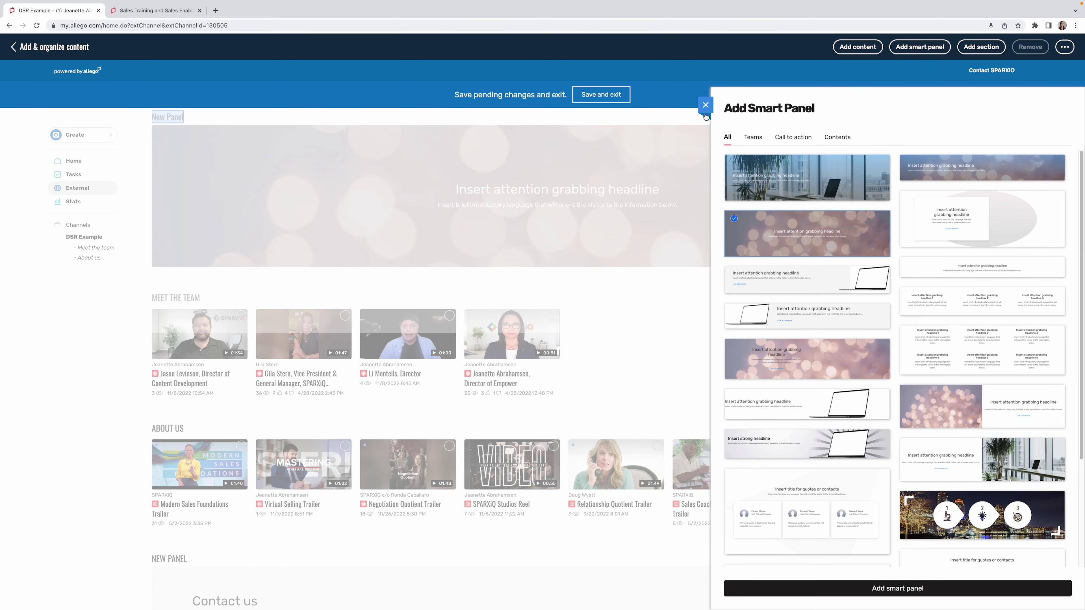
left_click(705, 105)
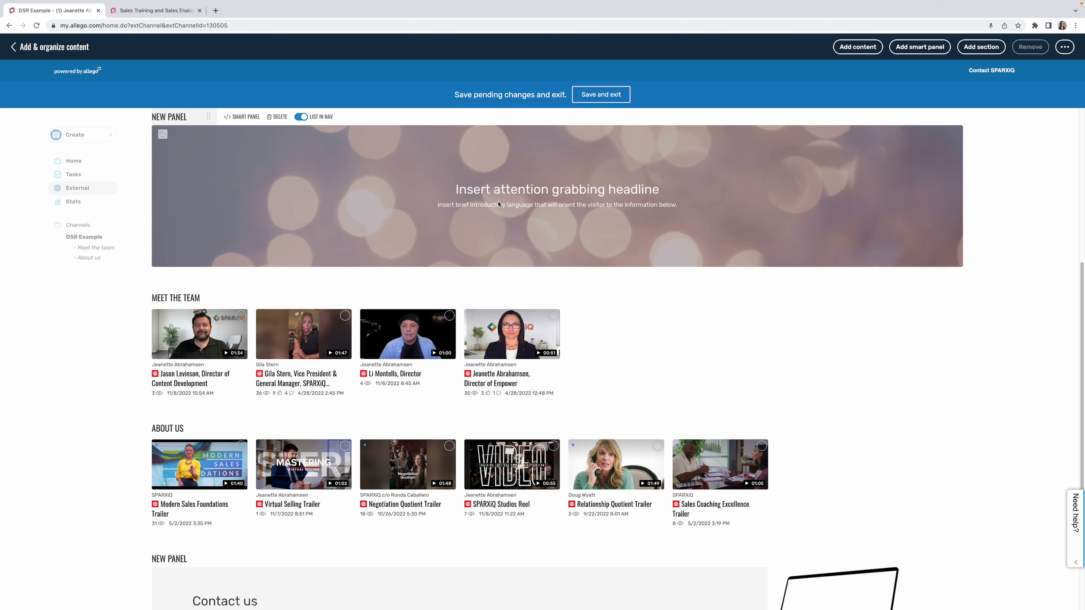
Set the banner headline to 'Watch examples of our work' and delete the placeholder subtitle.
triple_click(512, 189)
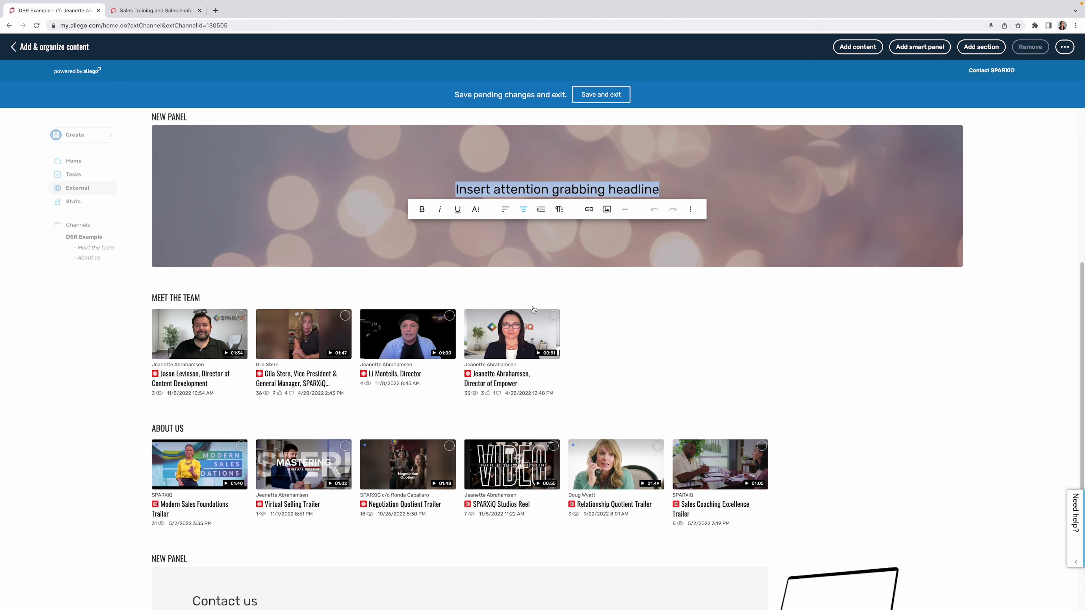
type("Wat")
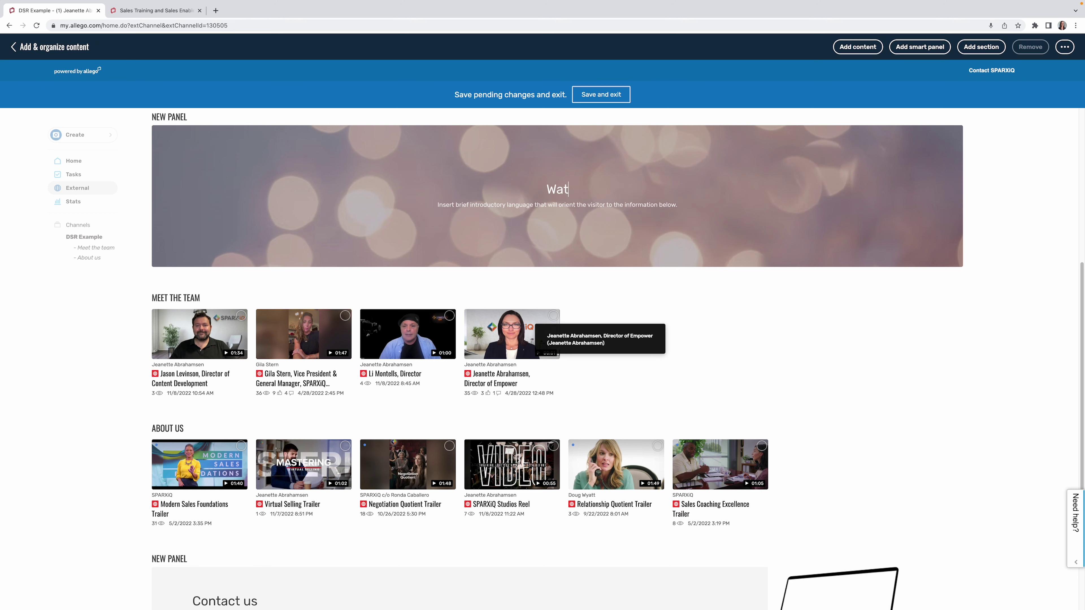
type("ch ex")
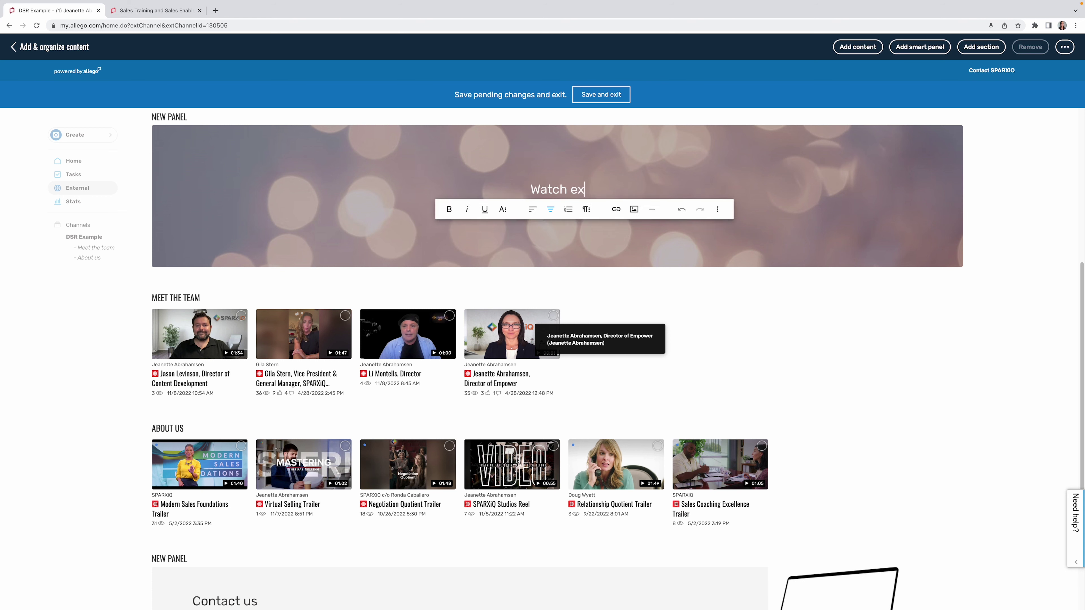
type("amples of our work")
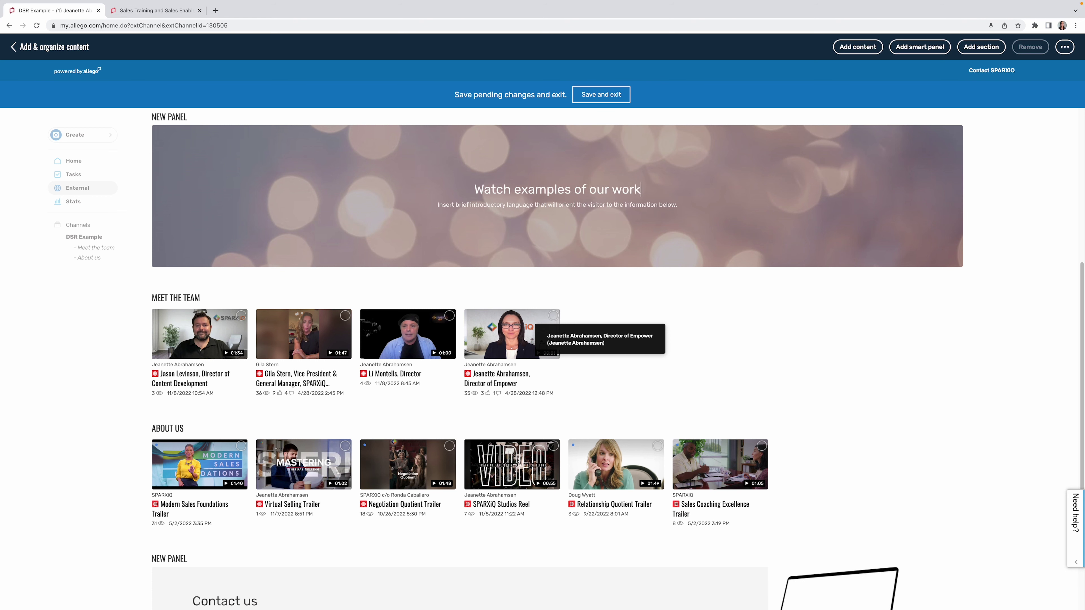
triple_click(470, 208)
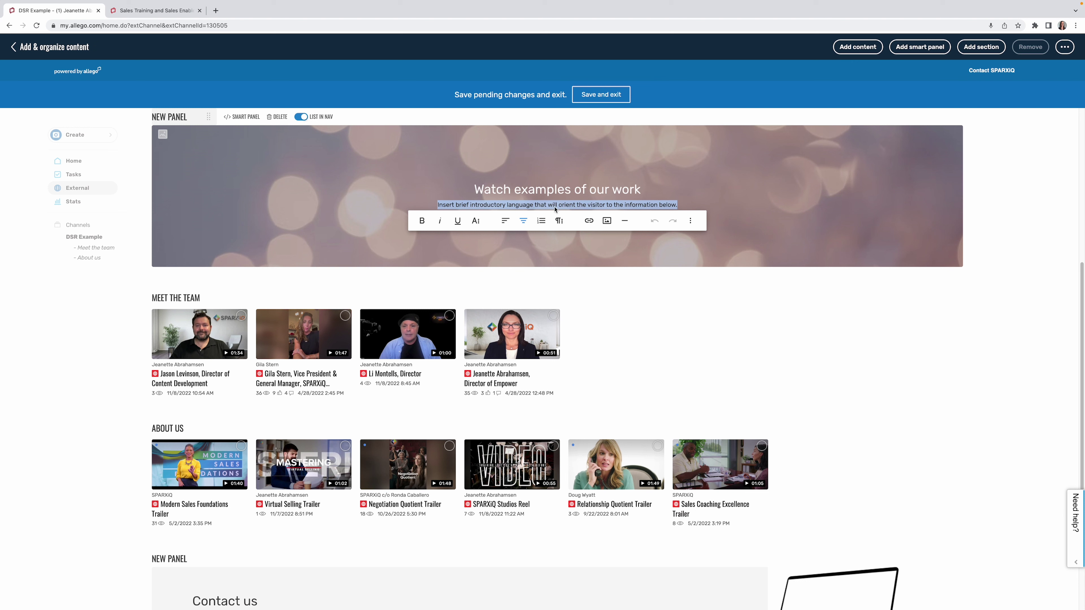
key("BackSpace")
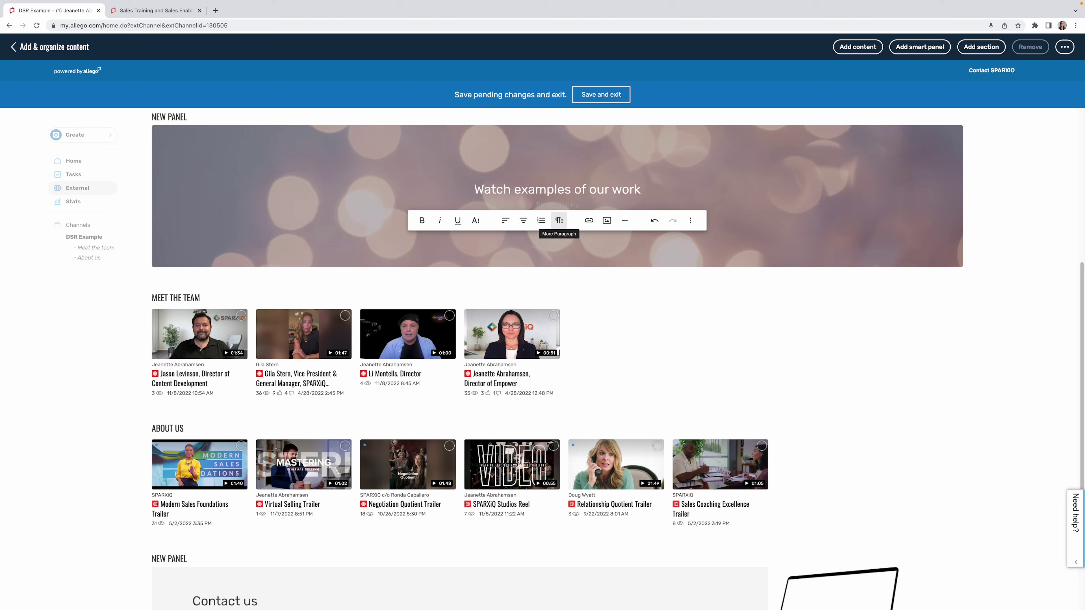
key("BackSpace")
left_click(573, 157)
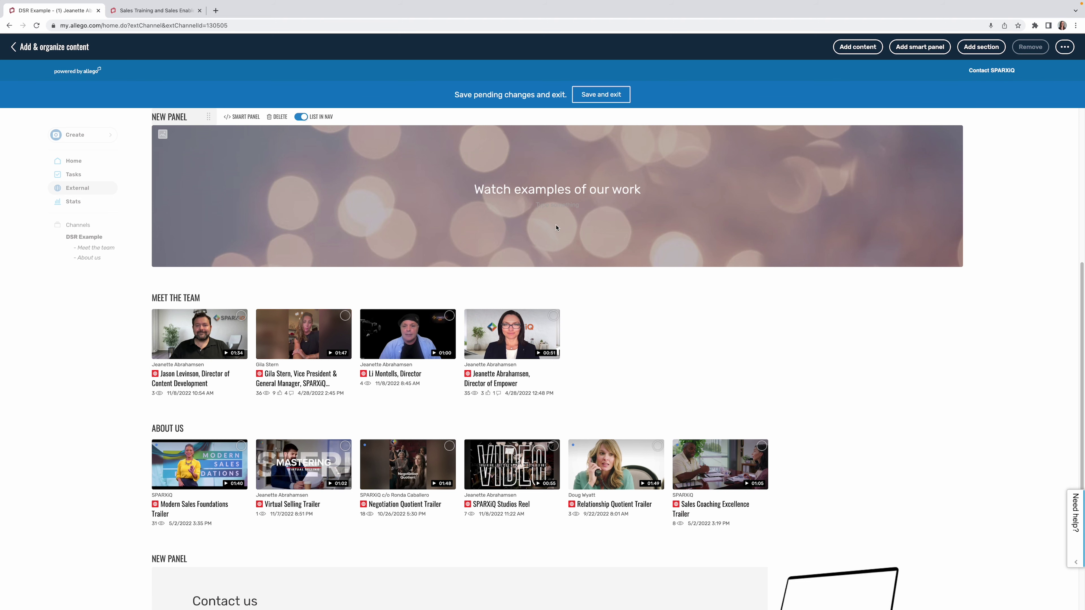
scroll(507, 193, "up", 1)
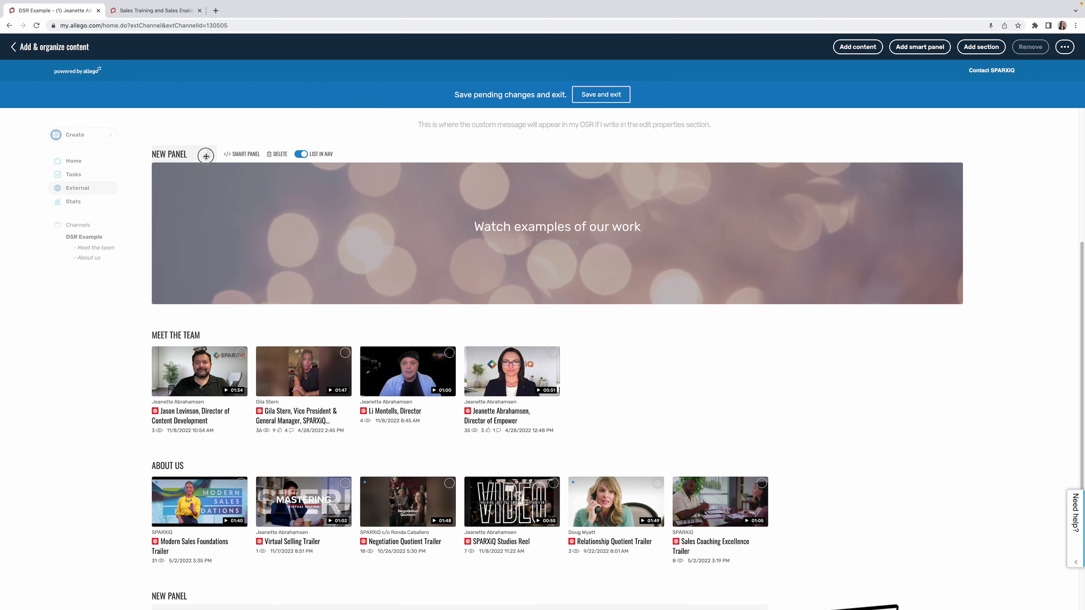
Drag the banner panel down between Meet the Team and About Us.
left_click_drag(208, 154, 190, 457)
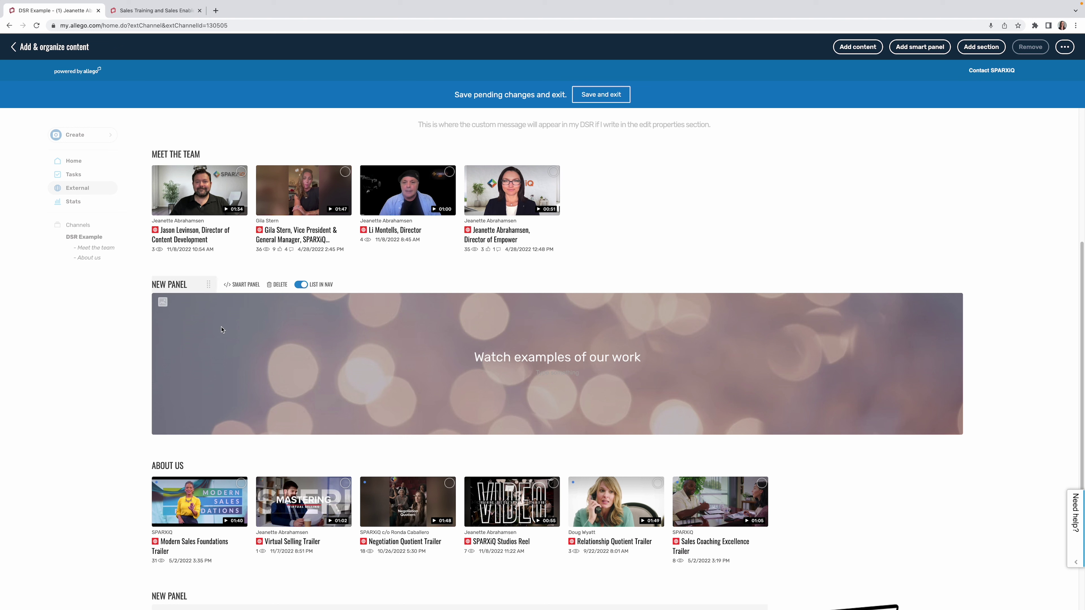
mouse_move(162, 305)
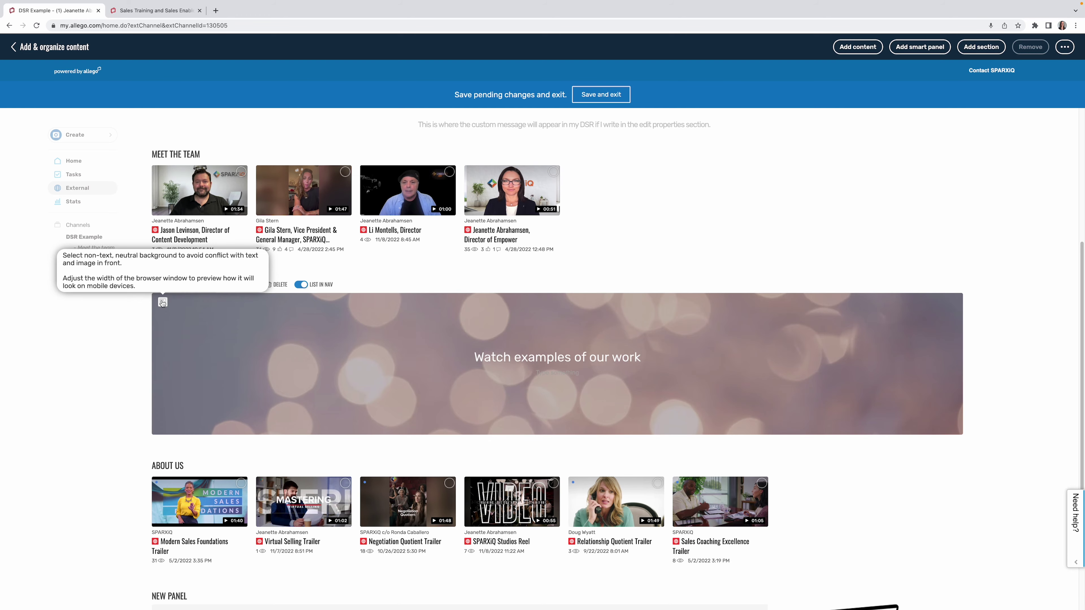
Set the banner background image to tech tips camera thumbnail.png.
left_click(162, 302)
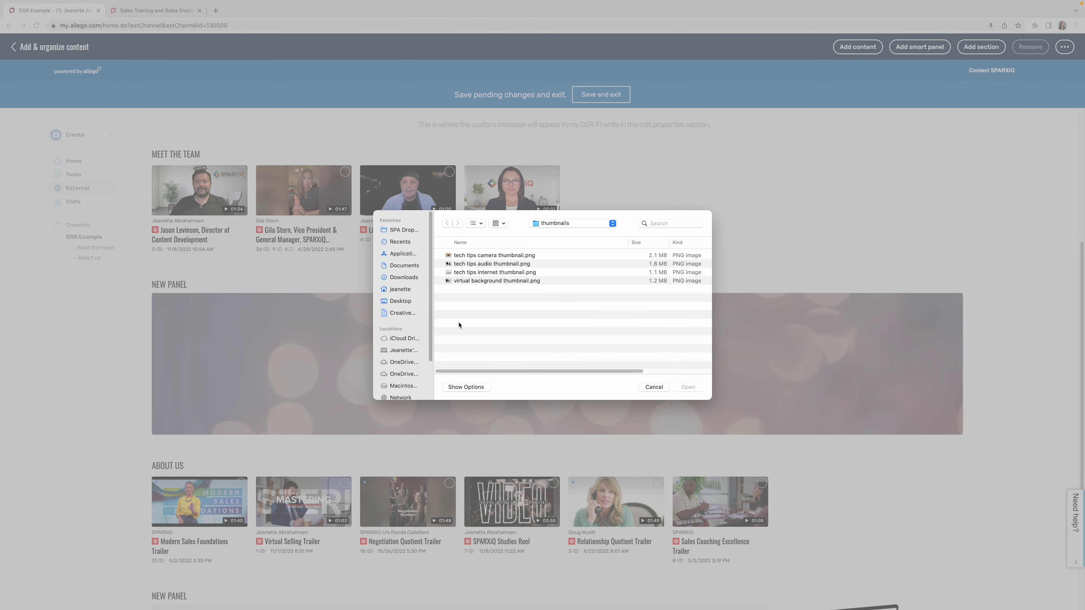
left_click(508, 256)
left_click(687, 388)
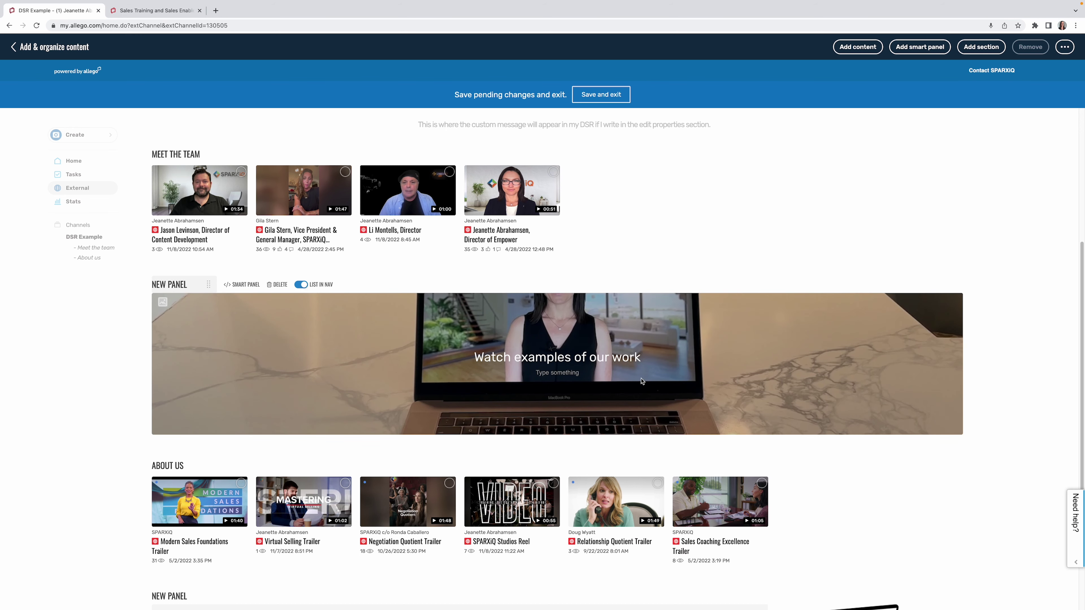
scroll(597, 375, "down", 4)
scroll(596, 342, "up", 6)
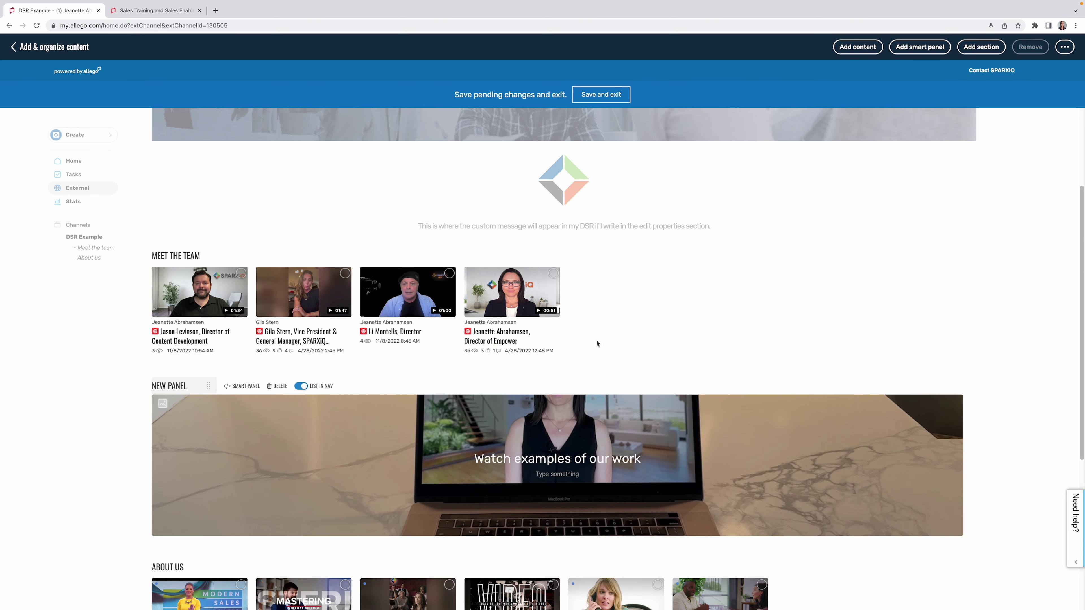
scroll(552, 420, "down", 3)
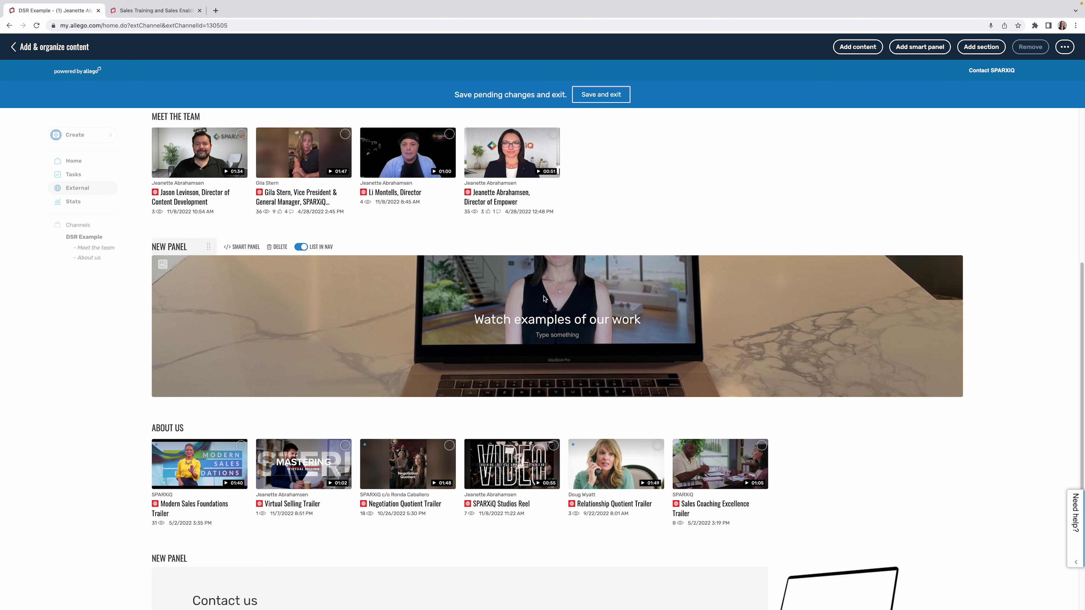
Swap the banner background image to tech tips internet thumbnail.png.
left_click(161, 266)
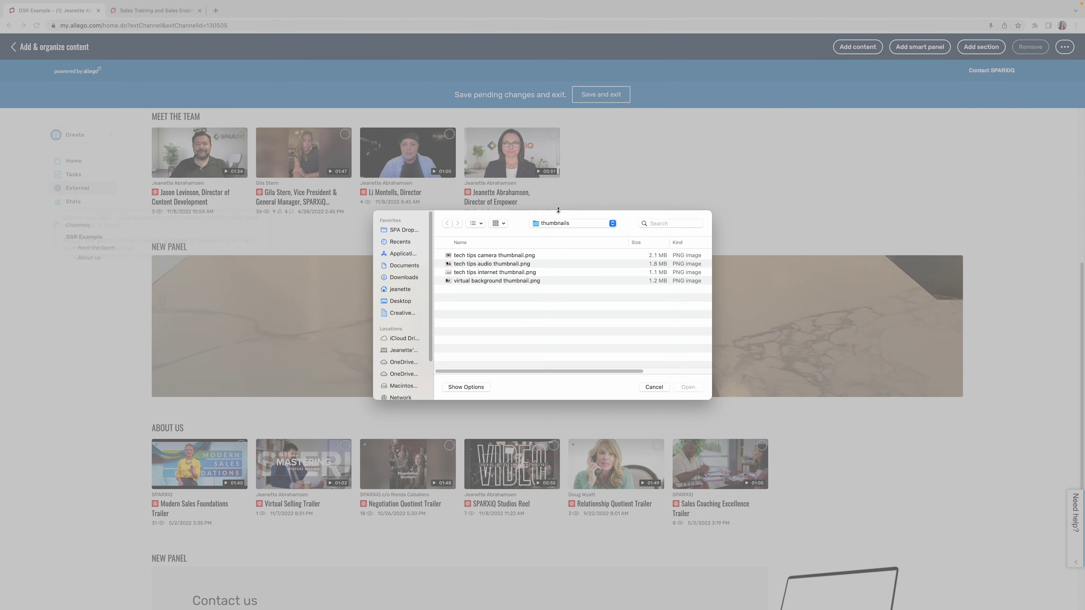
left_click(519, 274)
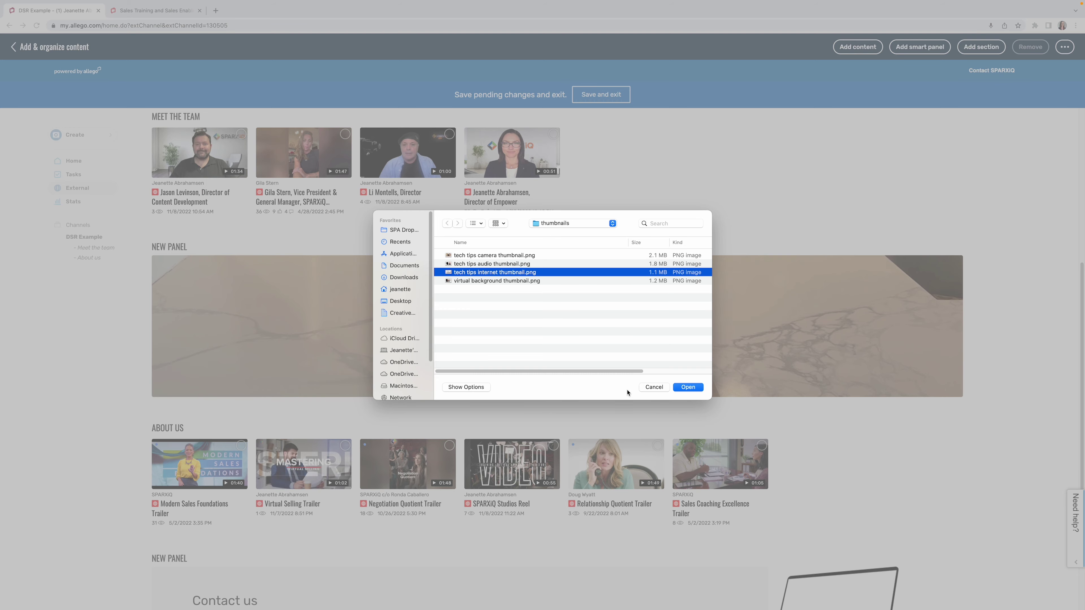
left_click(685, 388)
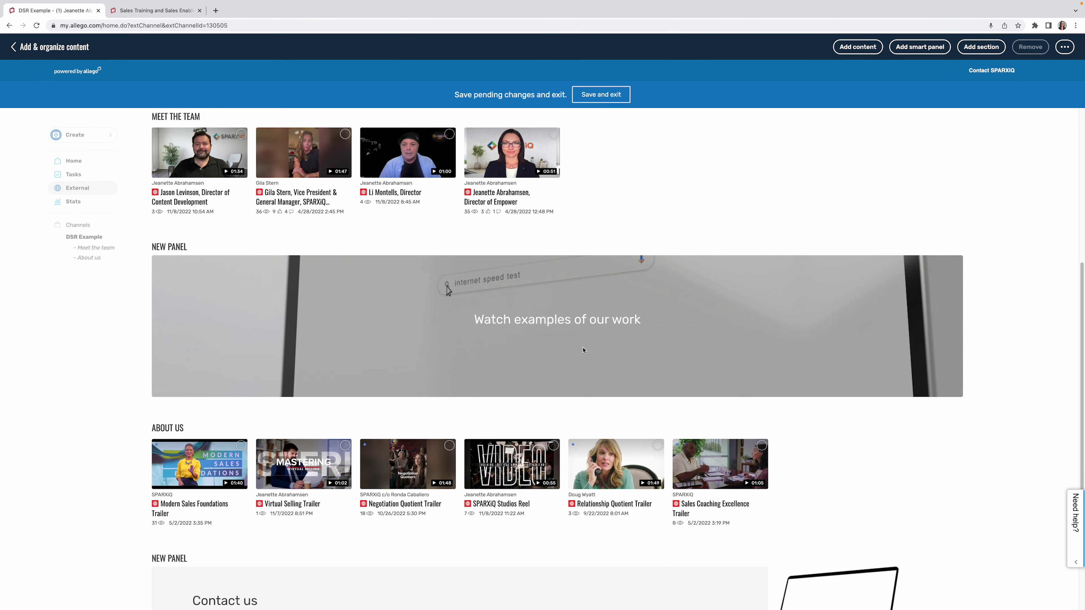
mouse_move(508, 297)
scroll(531, 327, "down", 1)
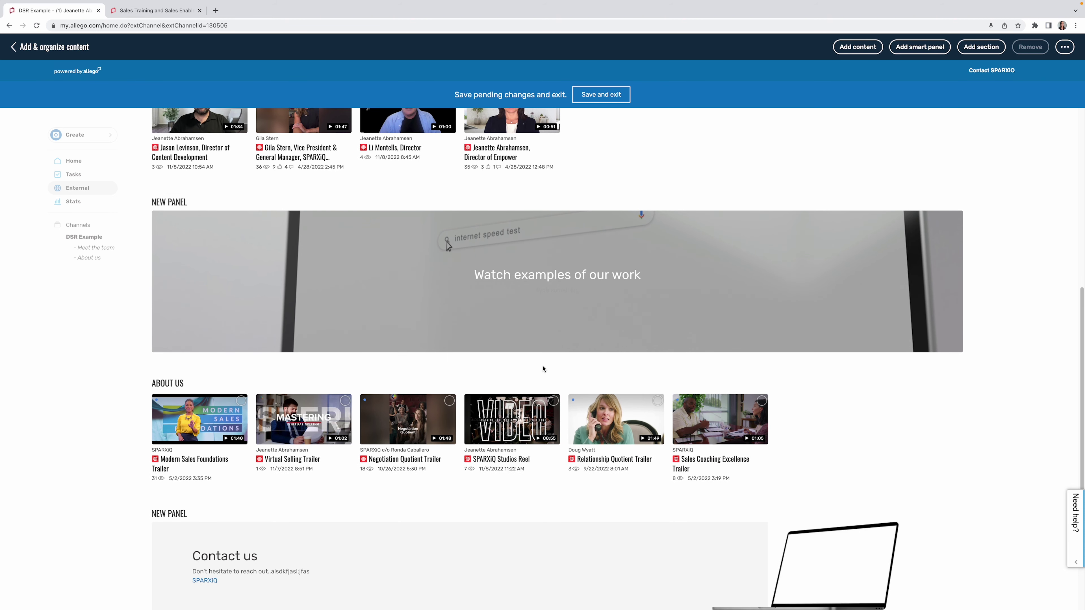
scroll(522, 306, "up", 1)
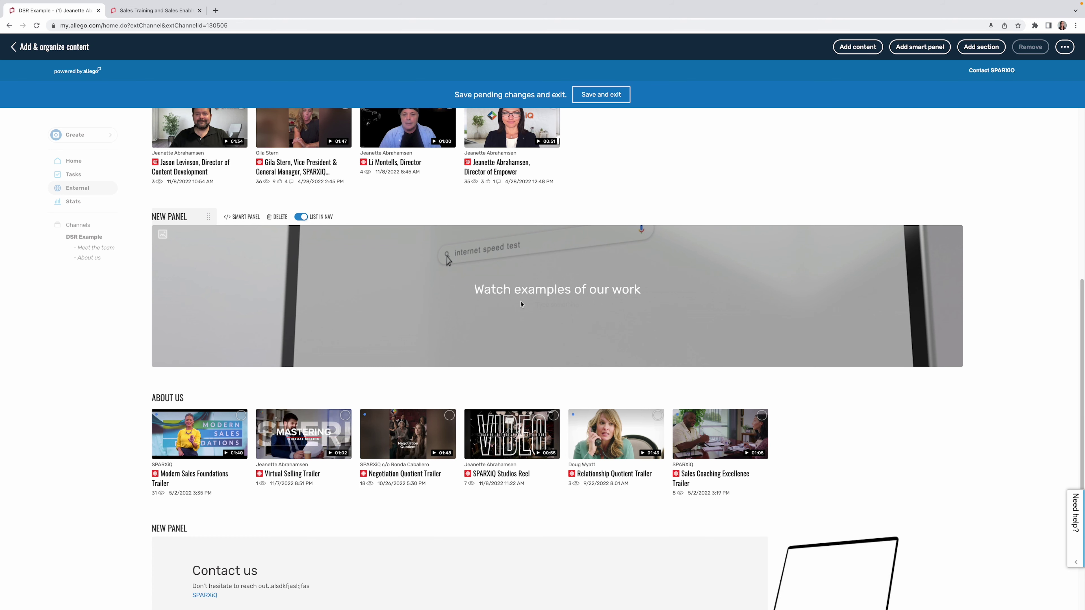
Open Unsplash in a new tab and search for 'screws' photos.
left_click(215, 10)
type("un")
key("Return")
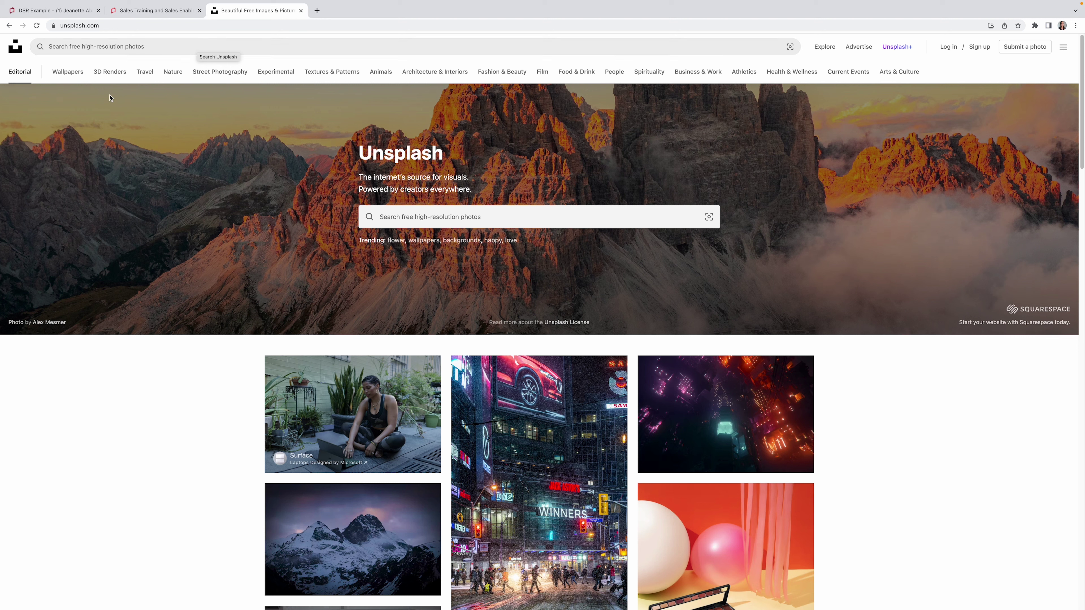
left_click(131, 47)
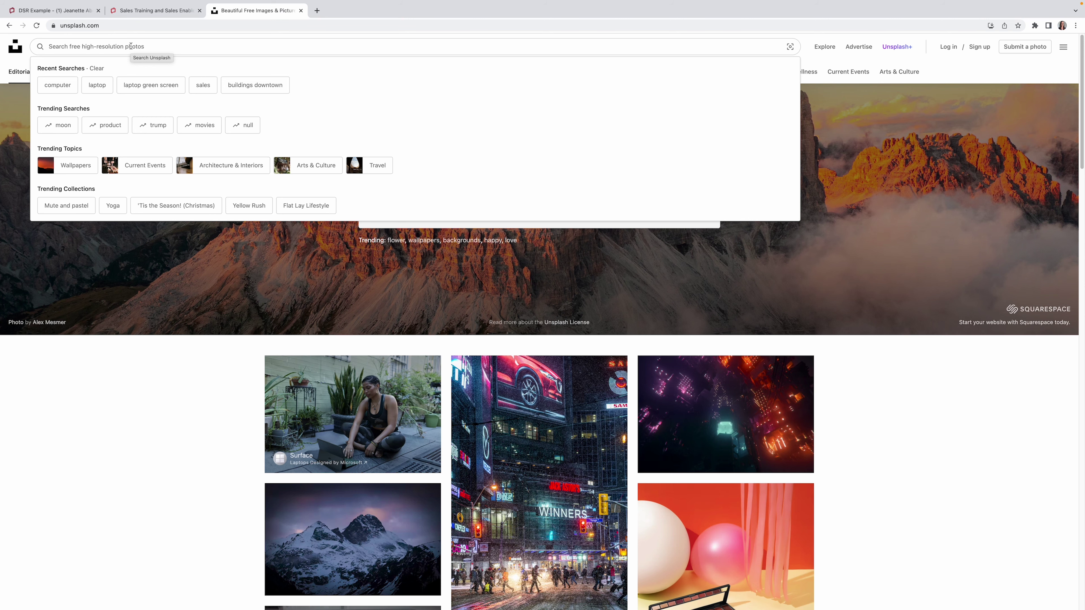
type("screws")
key("Return")
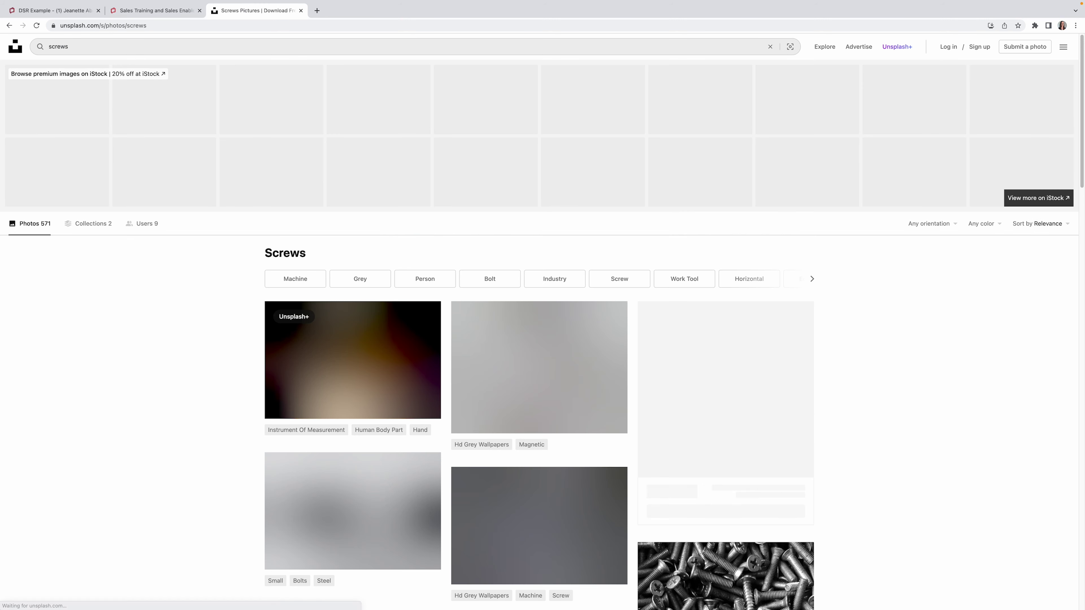
Download the dark black-and-white screws photo and return to the DSR Example editor.
scroll(525, 340, "down", 2)
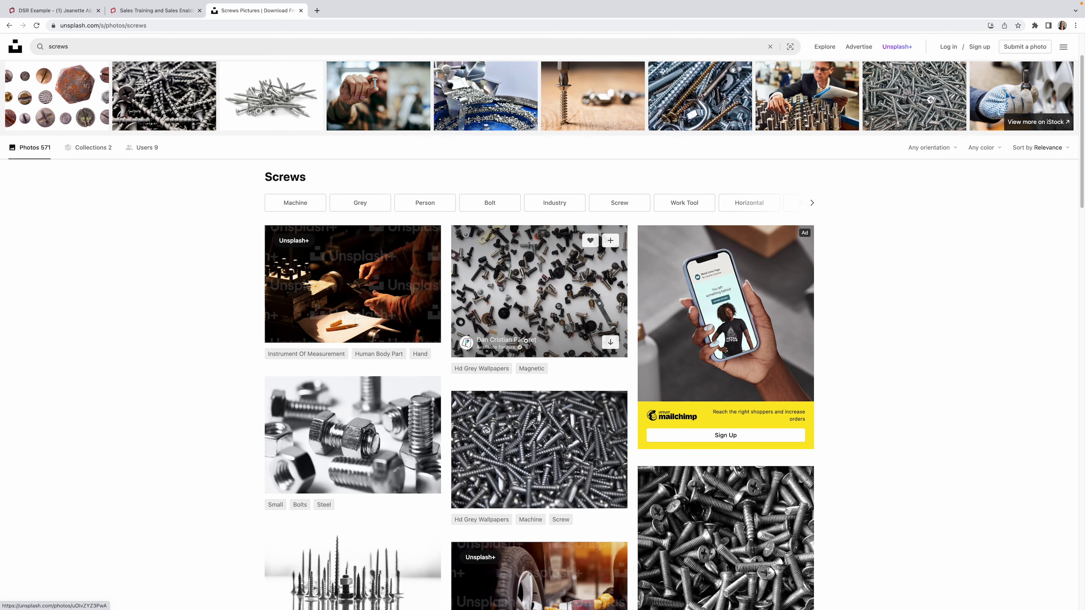
scroll(526, 340, "down", 6)
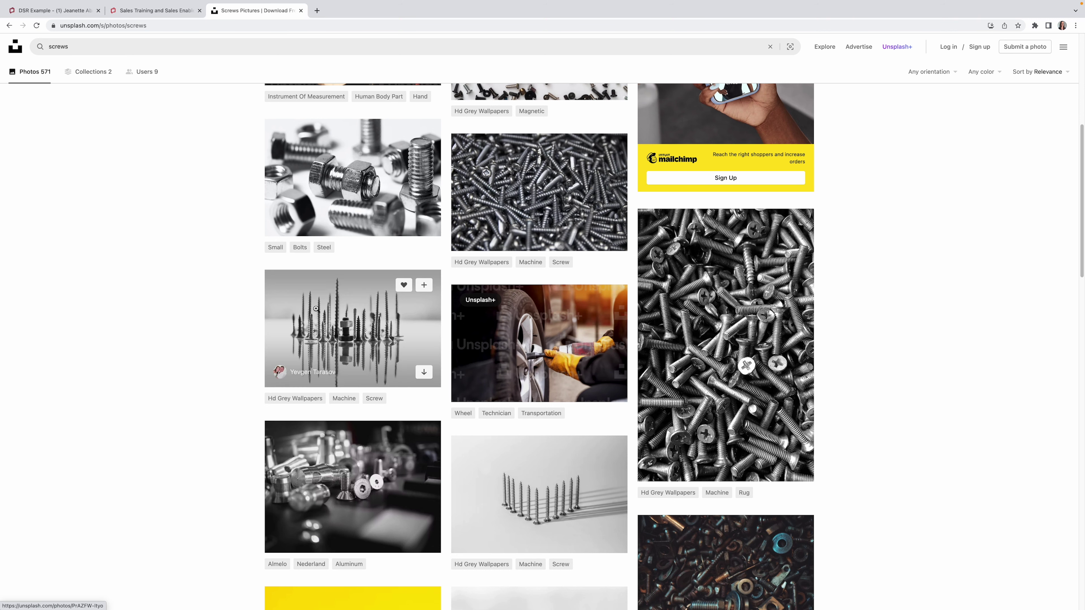
scroll(300, 309, "down", 1)
scroll(300, 309, "down", 4)
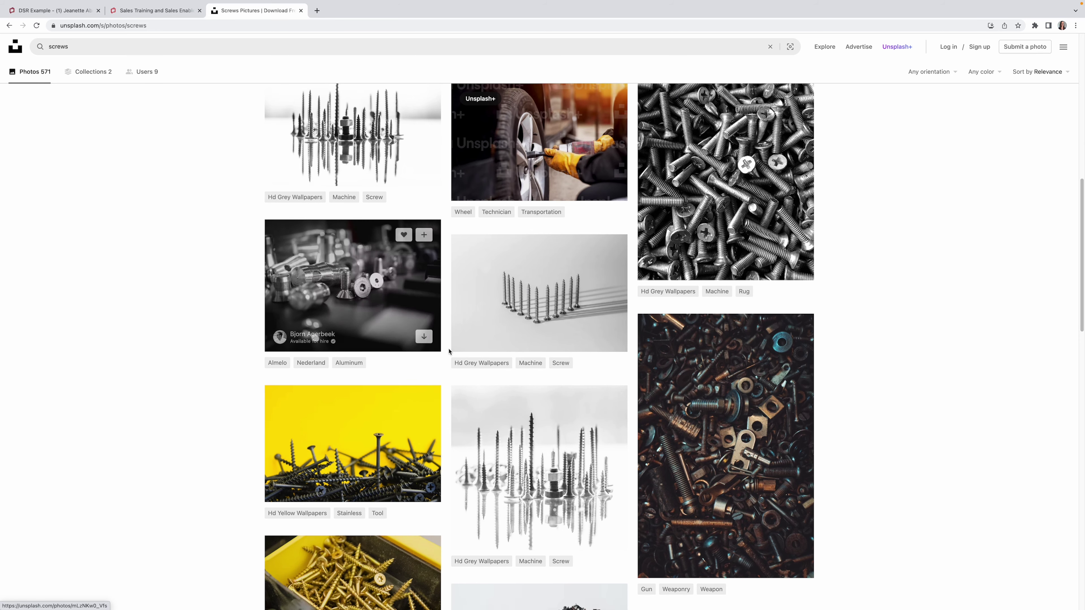
scroll(448, 351, "down", 14)
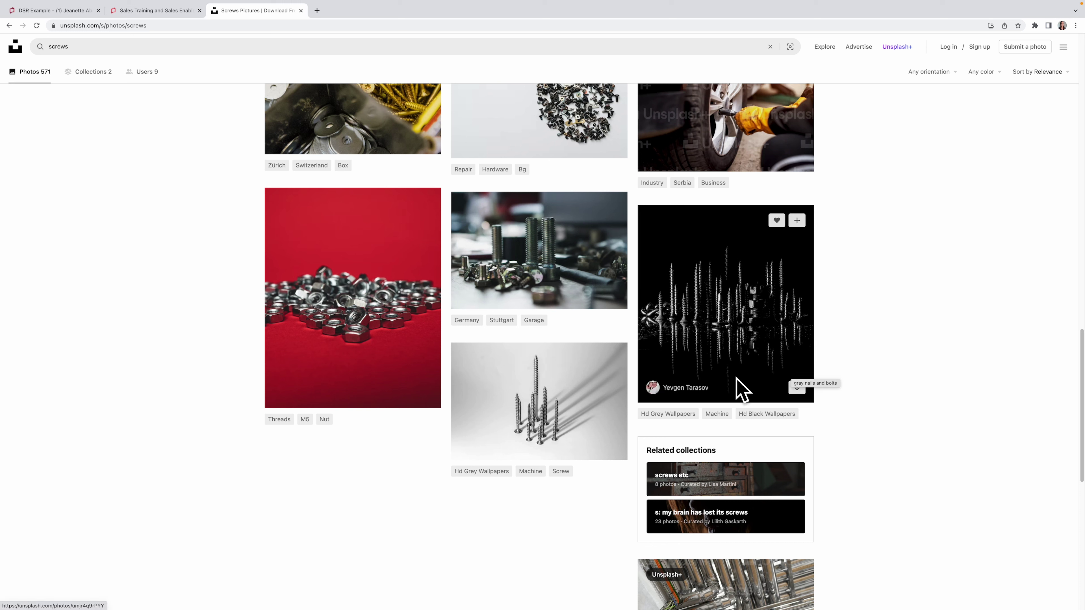
left_click(797, 389)
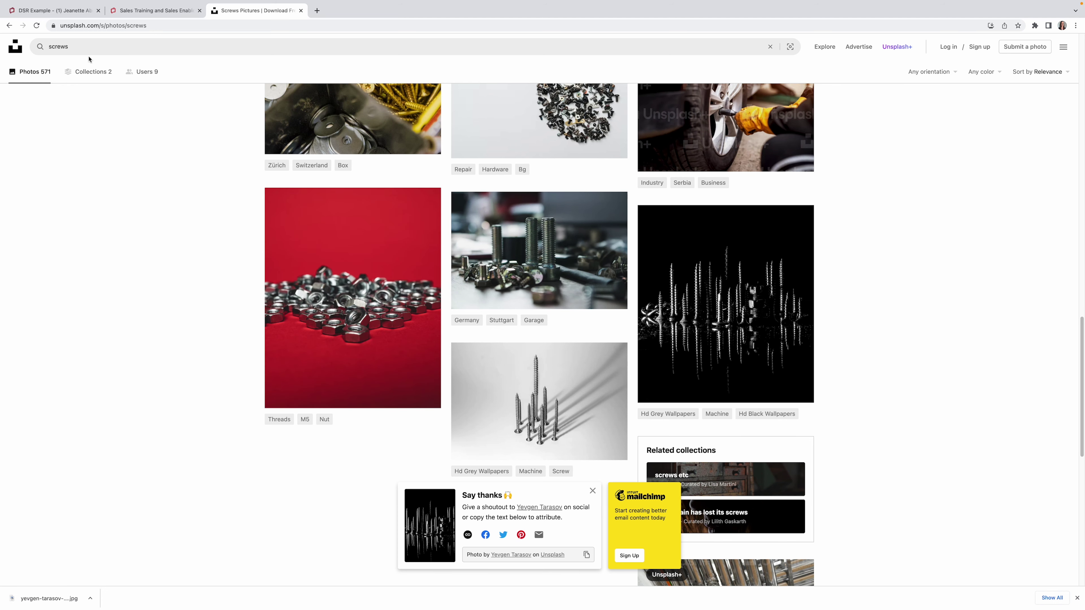
left_click(73, 11)
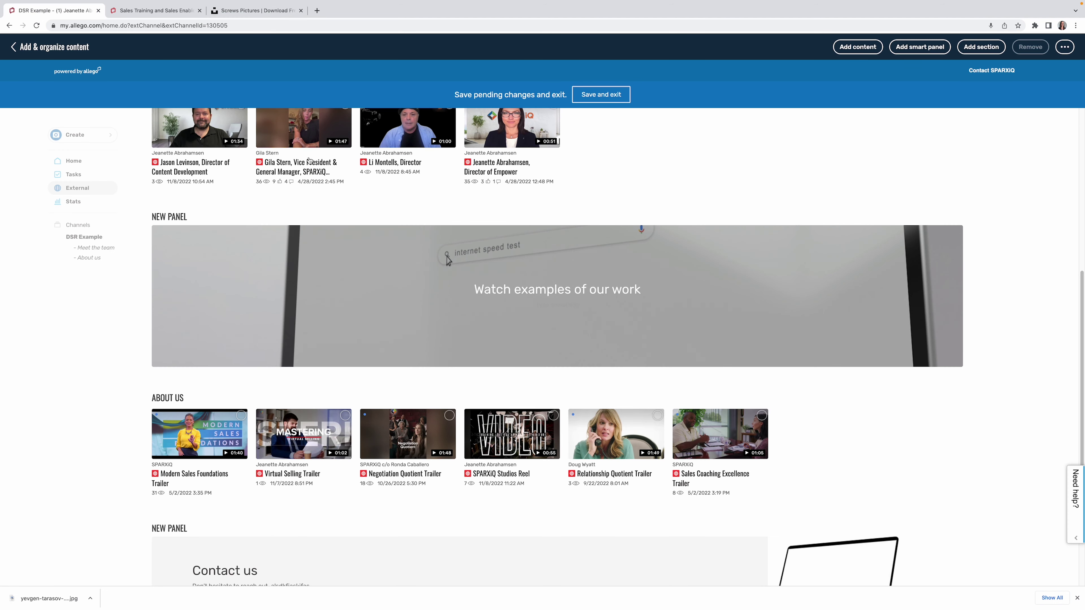
Use the downloaded screws JPEG as the background of the 'Watch examples of our work' banner.
left_click(163, 240)
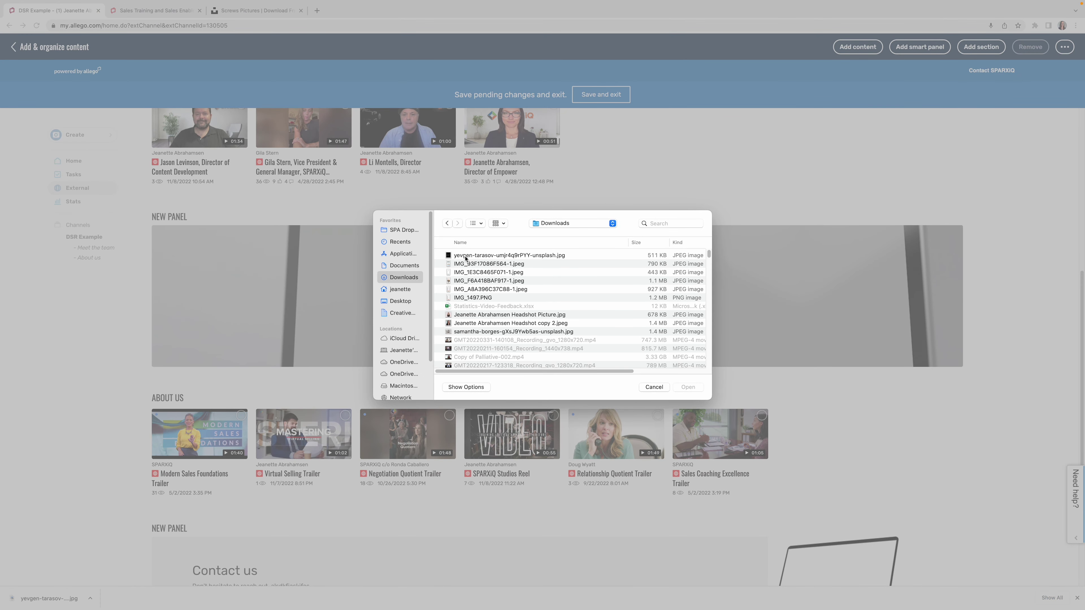
double_click(464, 264)
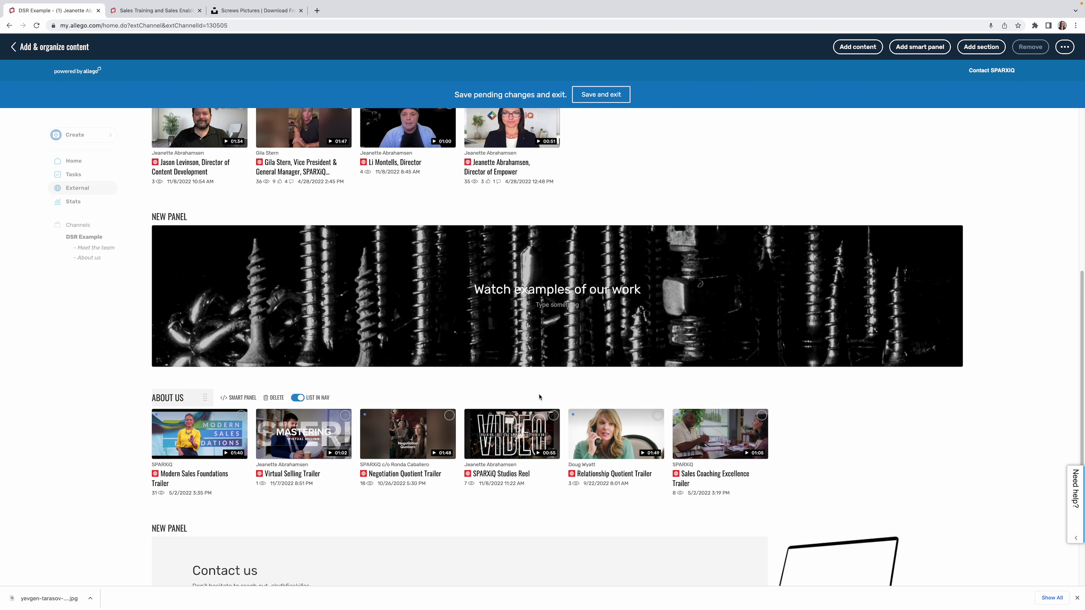
double_click(525, 290)
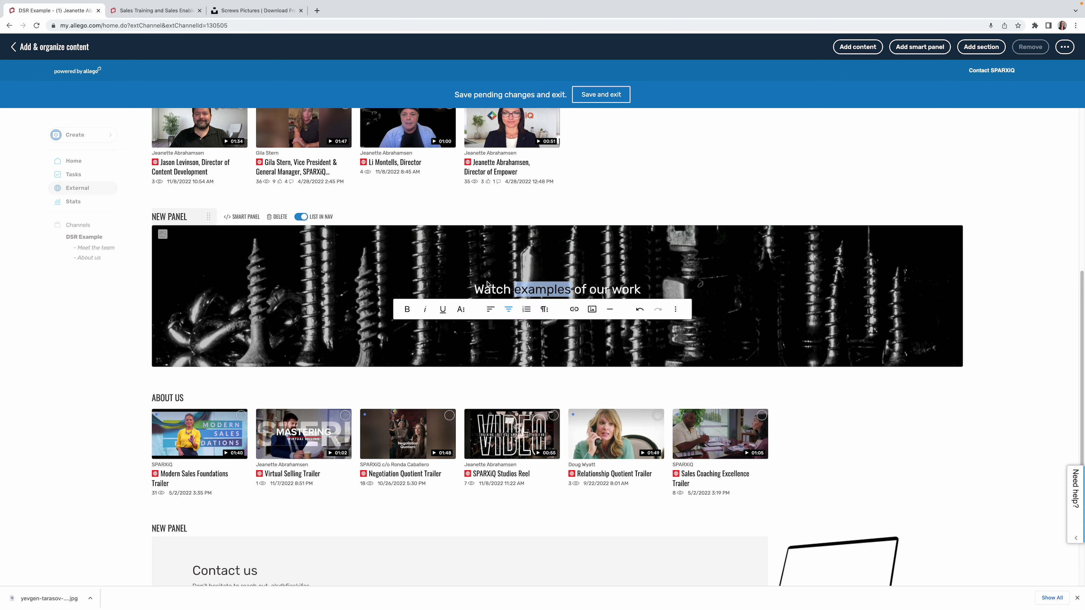
triple_click(483, 290)
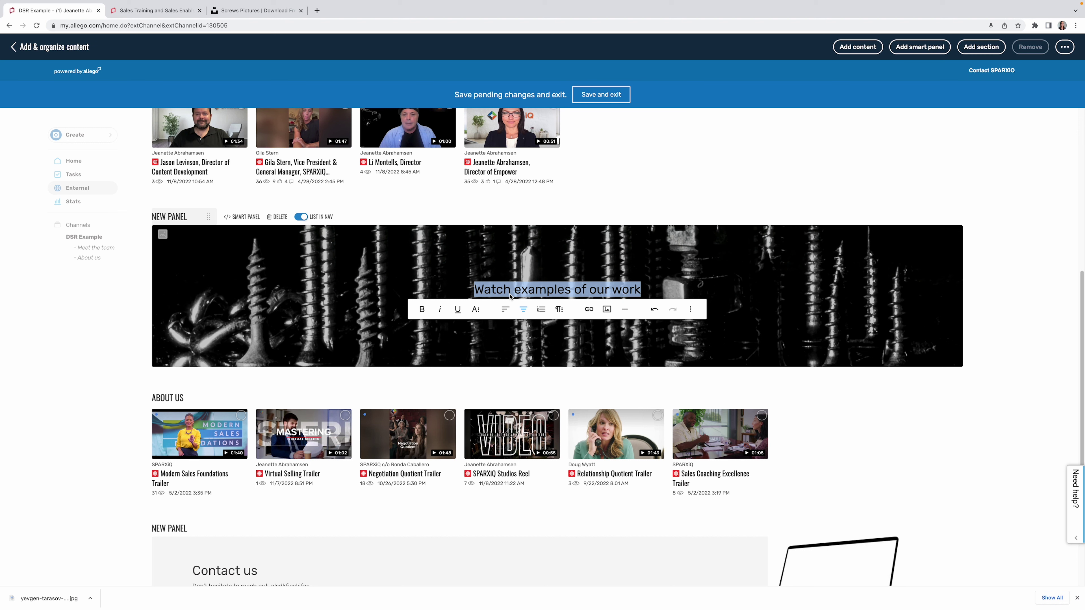
left_click(477, 310)
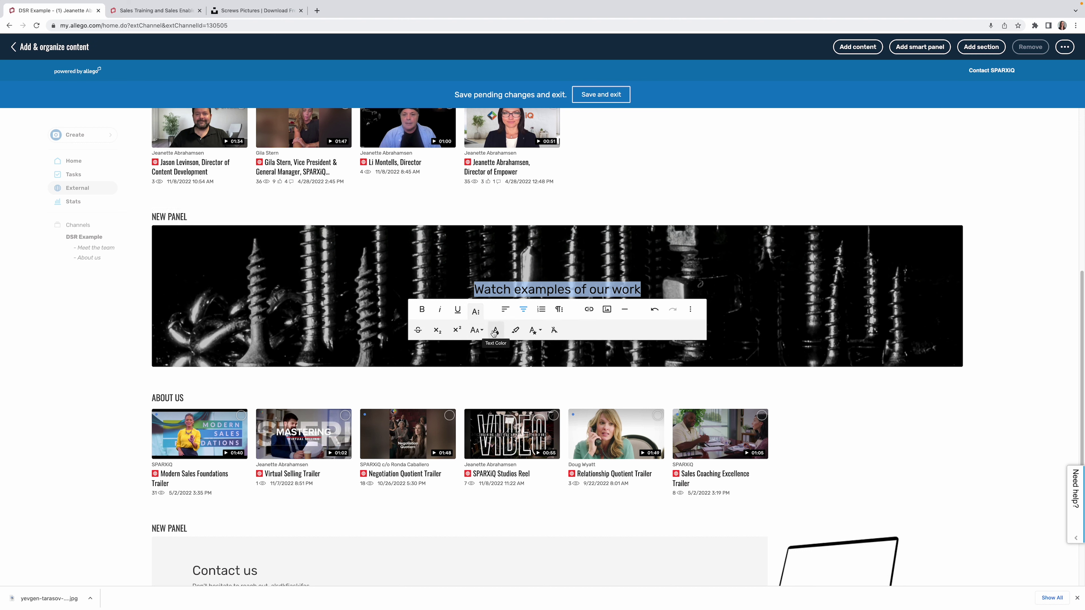
left_click(459, 275)
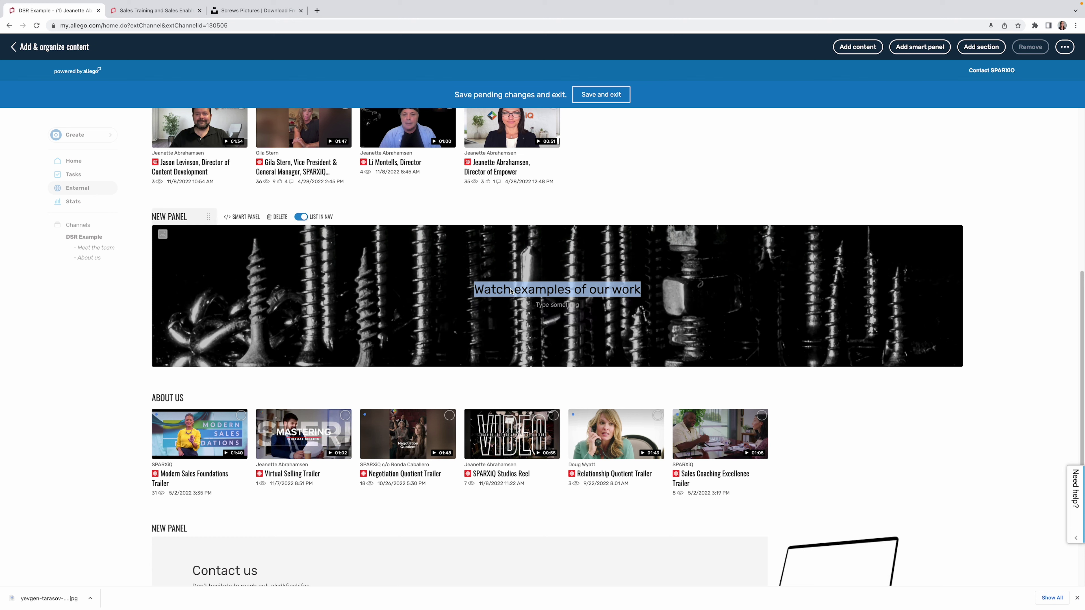
Turn off List in Nav for the screws banner panel and save the DSR Example page.
left_click(463, 295)
left_click(522, 289)
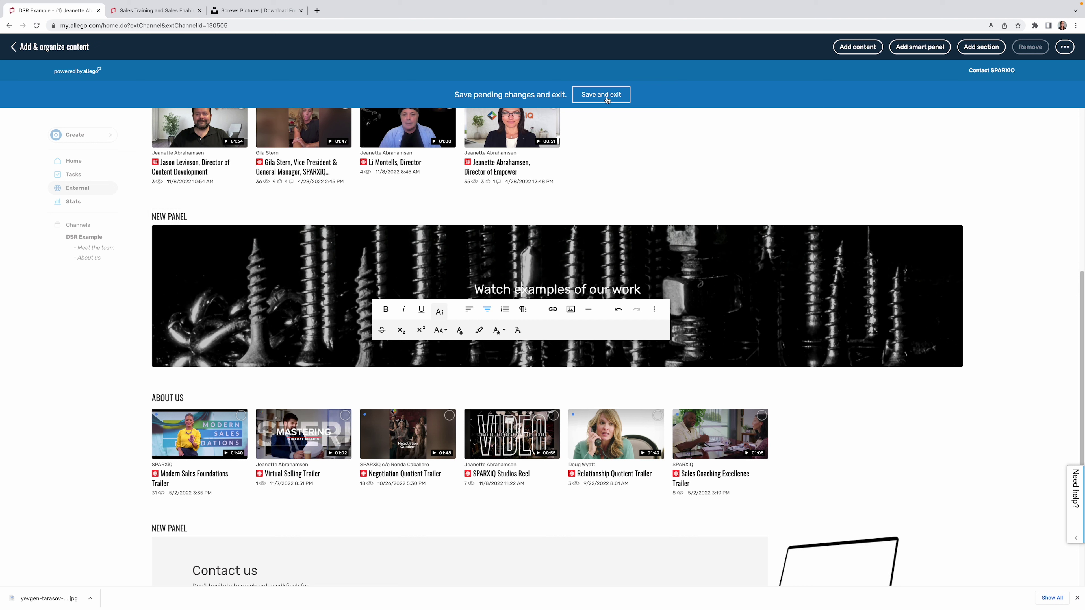
mouse_move(196, 219)
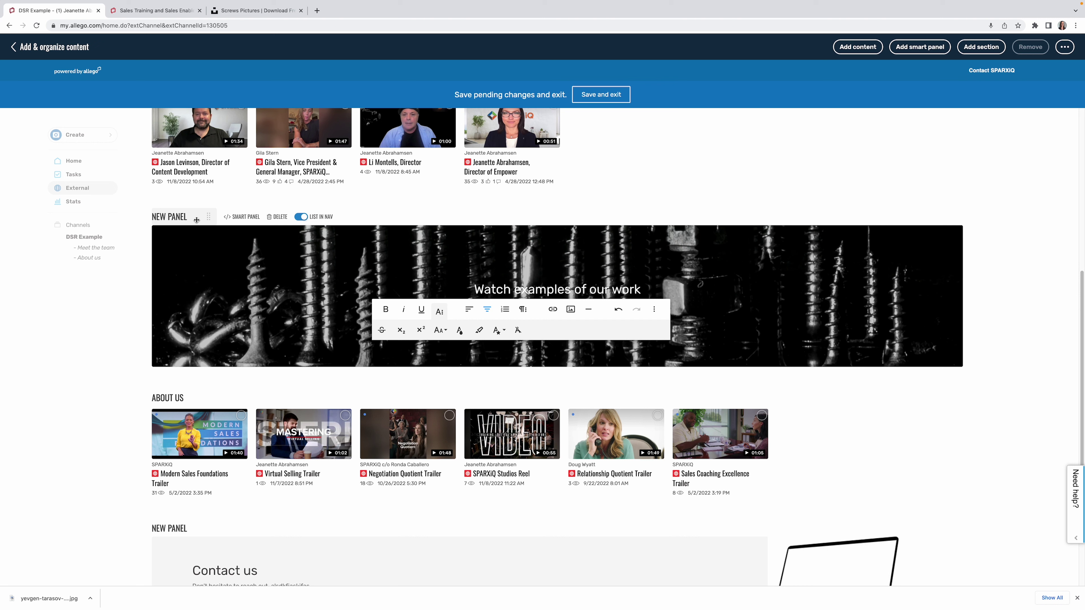
left_click(299, 217)
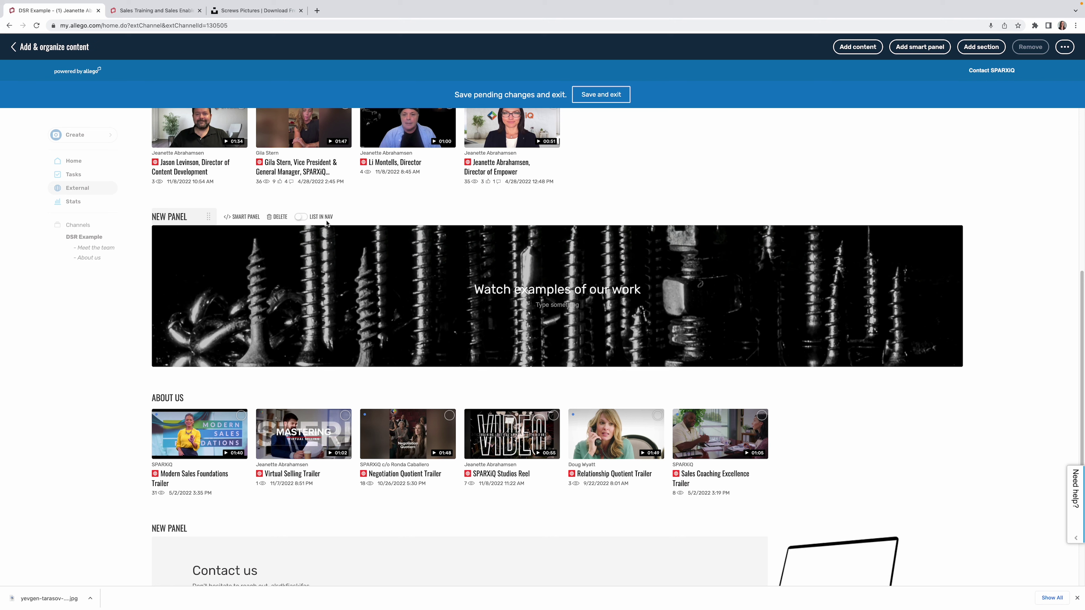
left_click(610, 96)
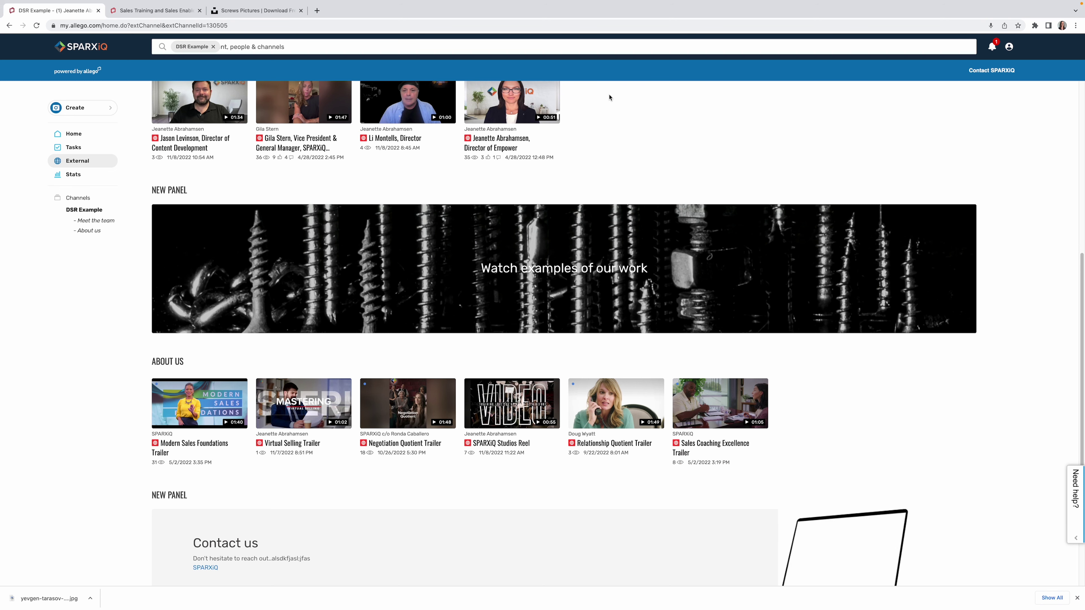
Review the page's new 'Watch examples of our work' banner, then bring up the DSR Example options.
scroll(726, 380, "down", 5)
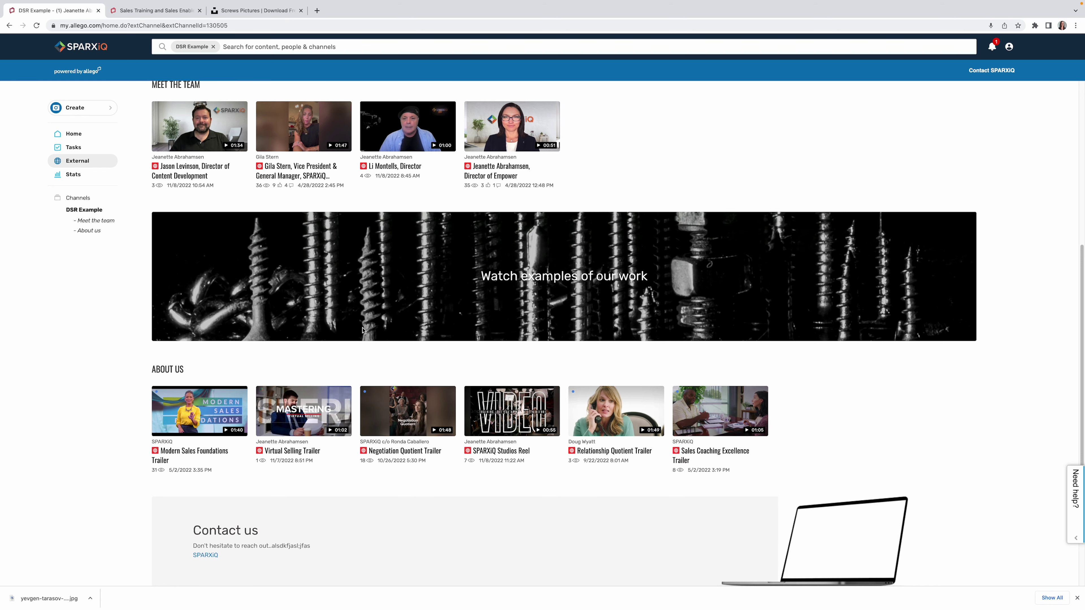
scroll(365, 332, "down", 1)
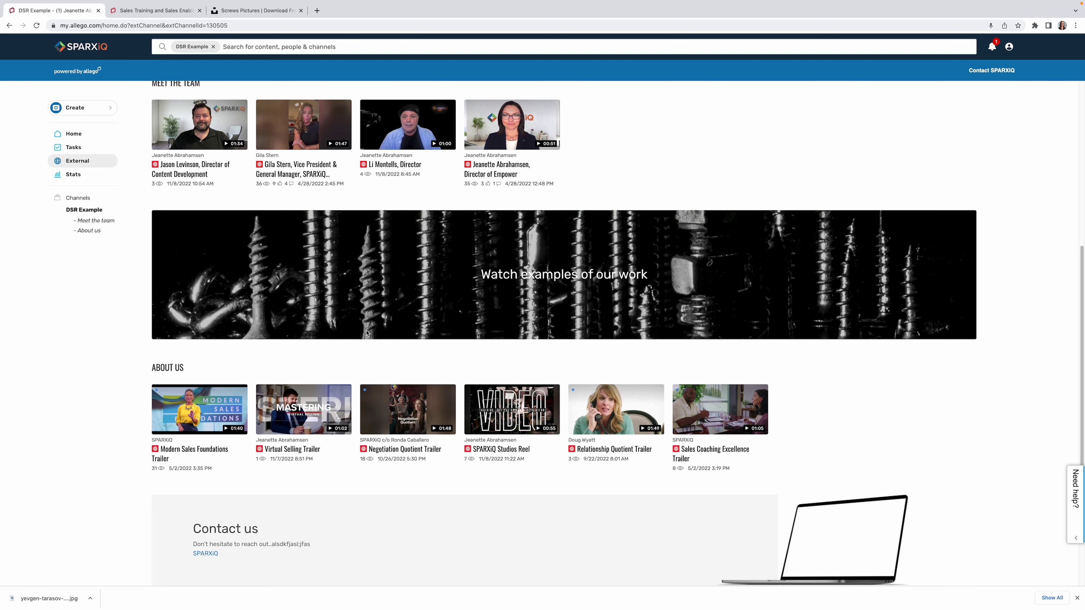
scroll(367, 334, "down", 2)
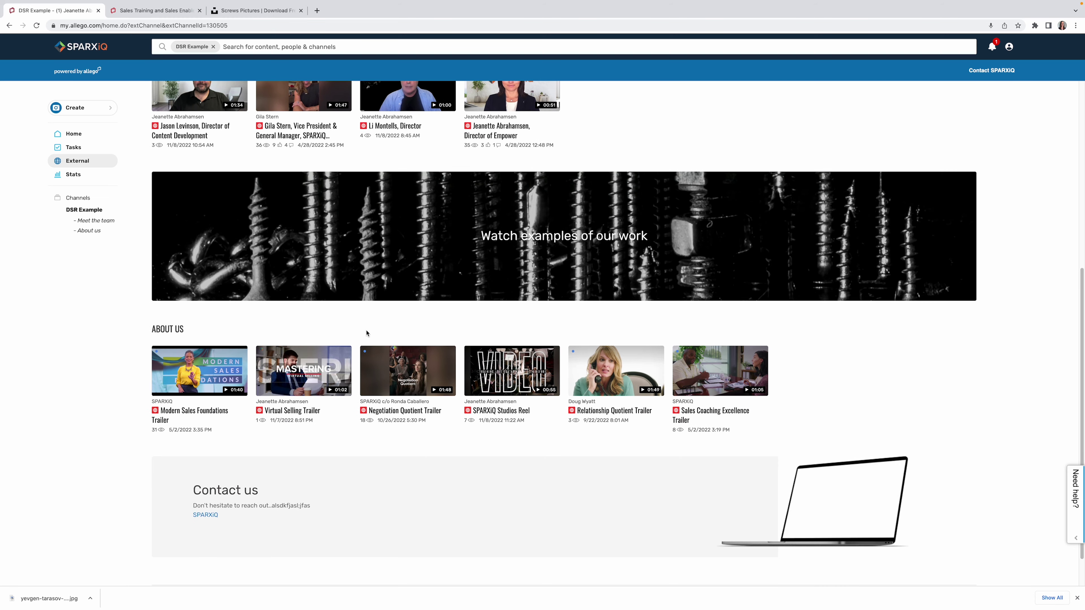
scroll(428, 267, "up", 5)
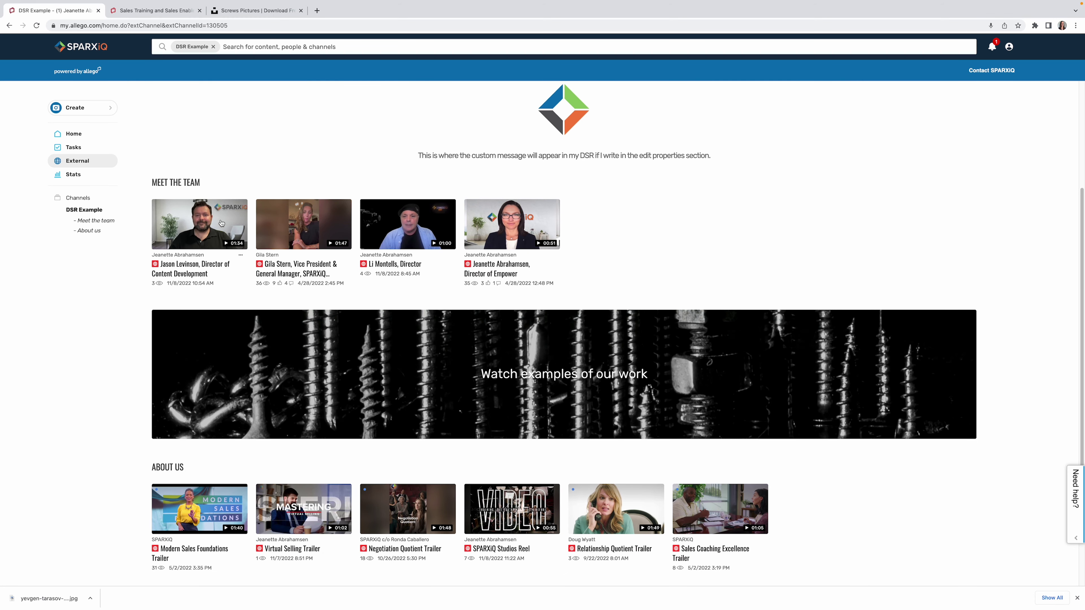
scroll(313, 277, "up", 4)
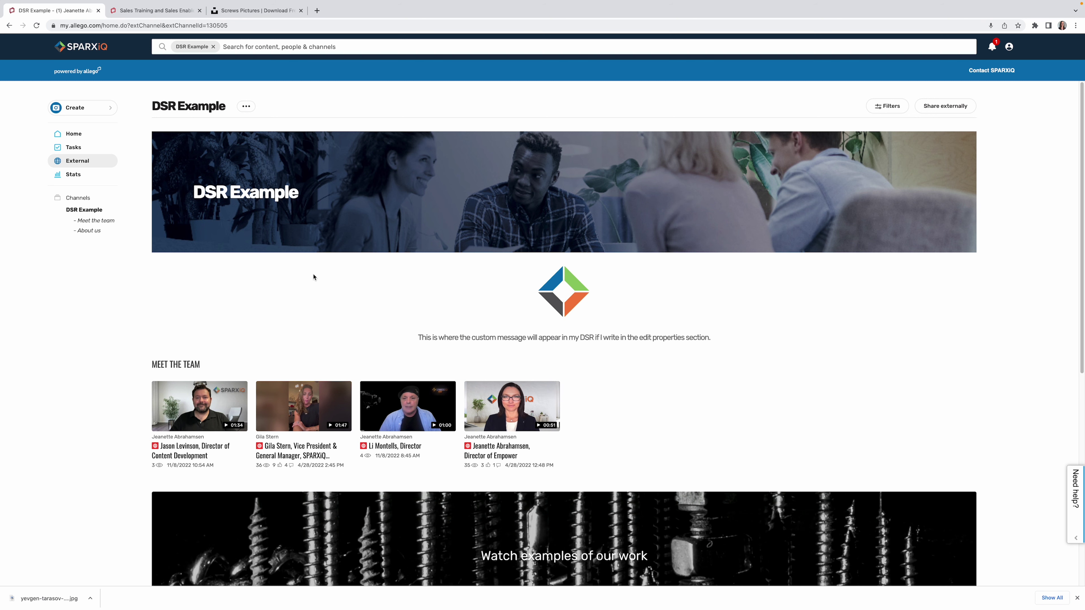
scroll(313, 277, "down", 8)
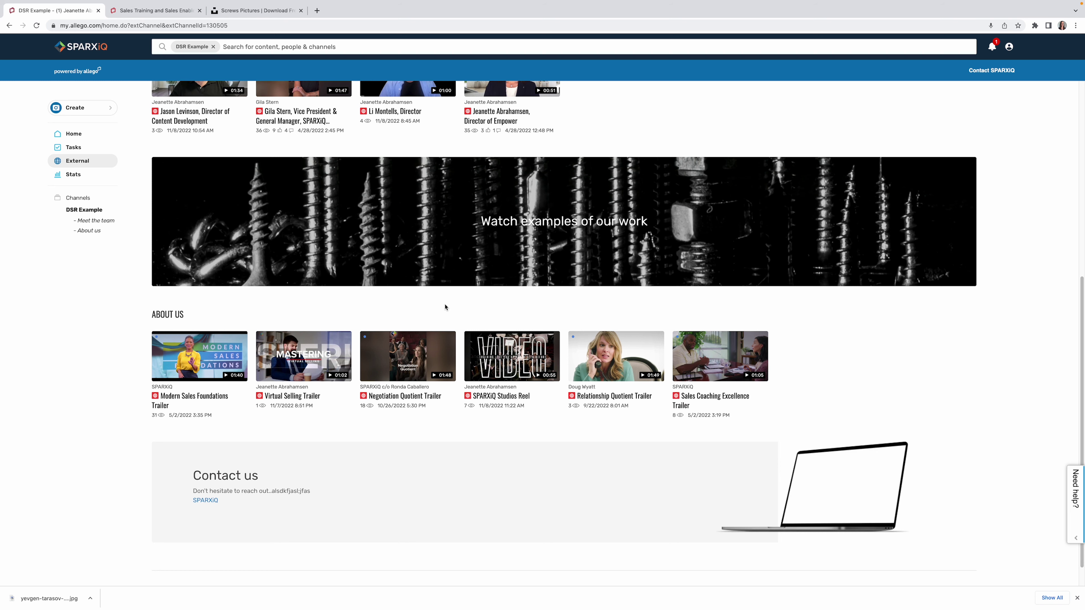
left_click(1078, 597)
scroll(909, 487, "up", 4)
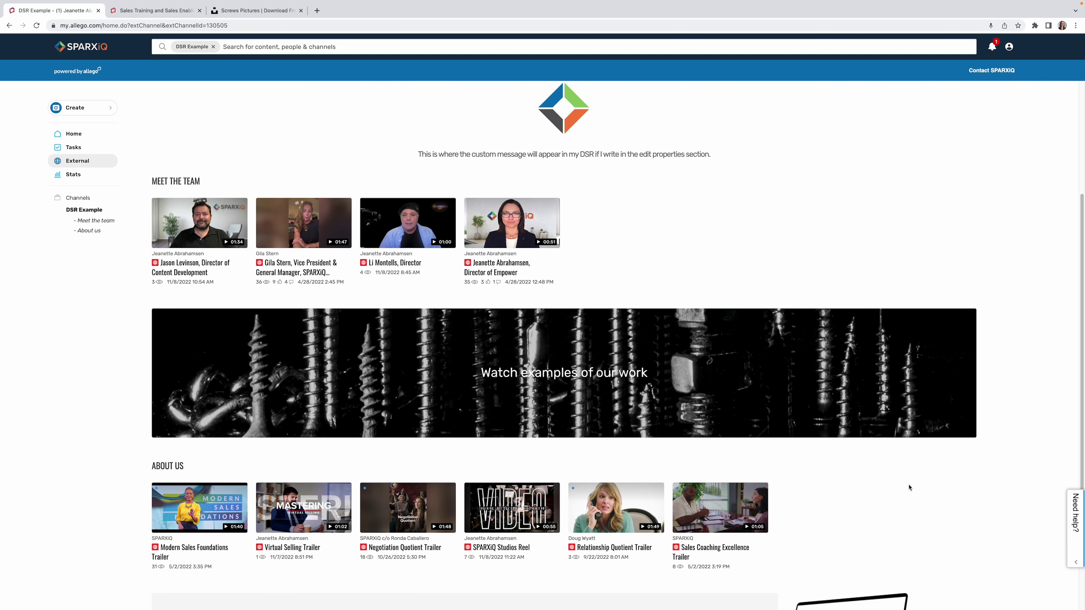
scroll(676, 166, "up", 5)
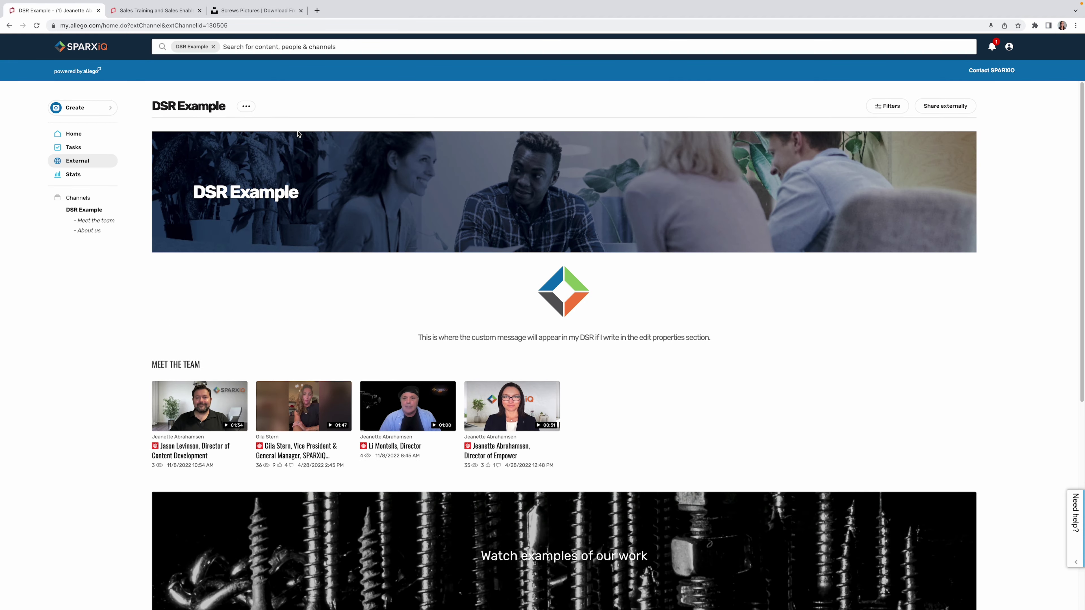
left_click(247, 108)
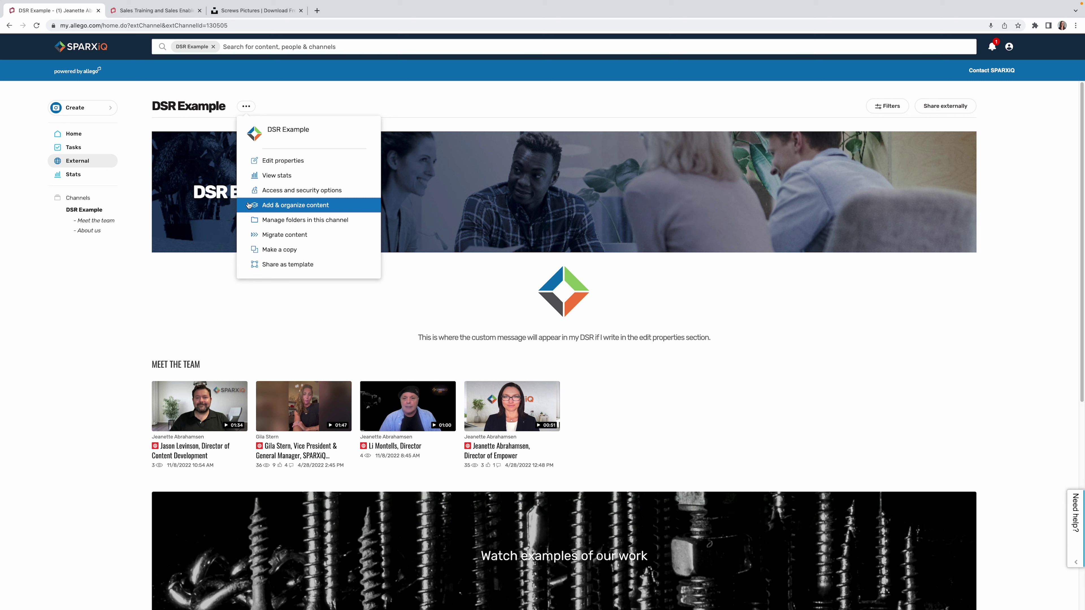
Add the 'Insert title for quotes or contacts' smart panel, with three placeholder person cards, above Meet the Team.
left_click(259, 206)
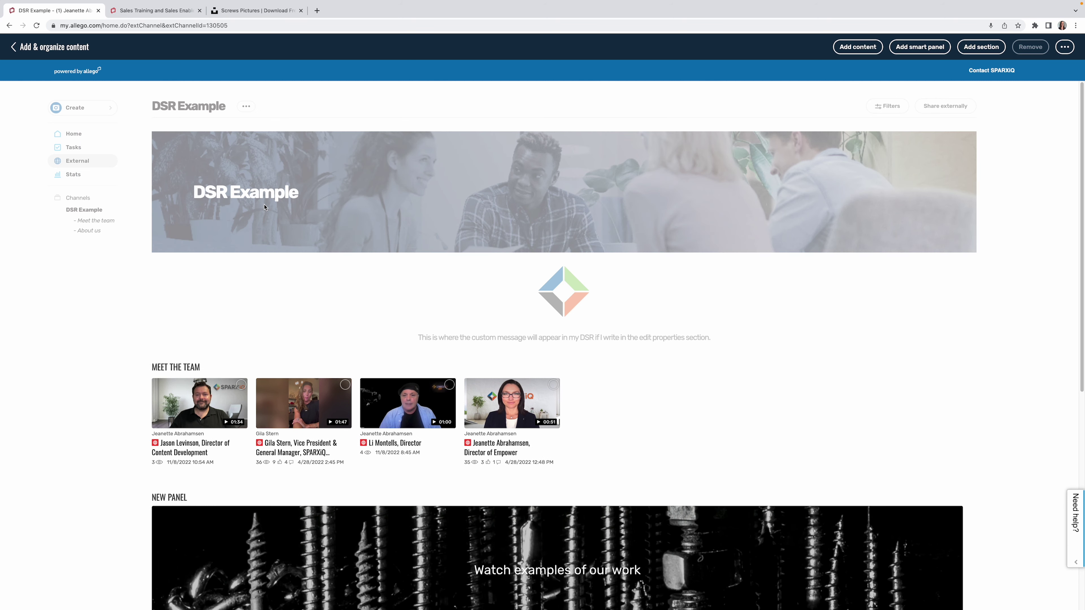
left_click(913, 48)
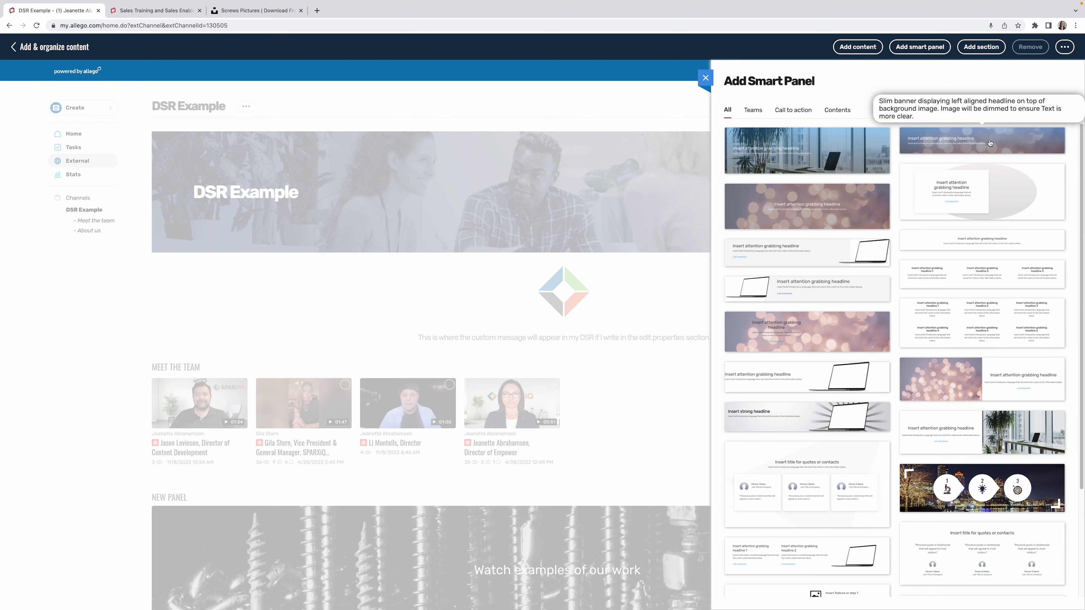
scroll(990, 146, "down", 3)
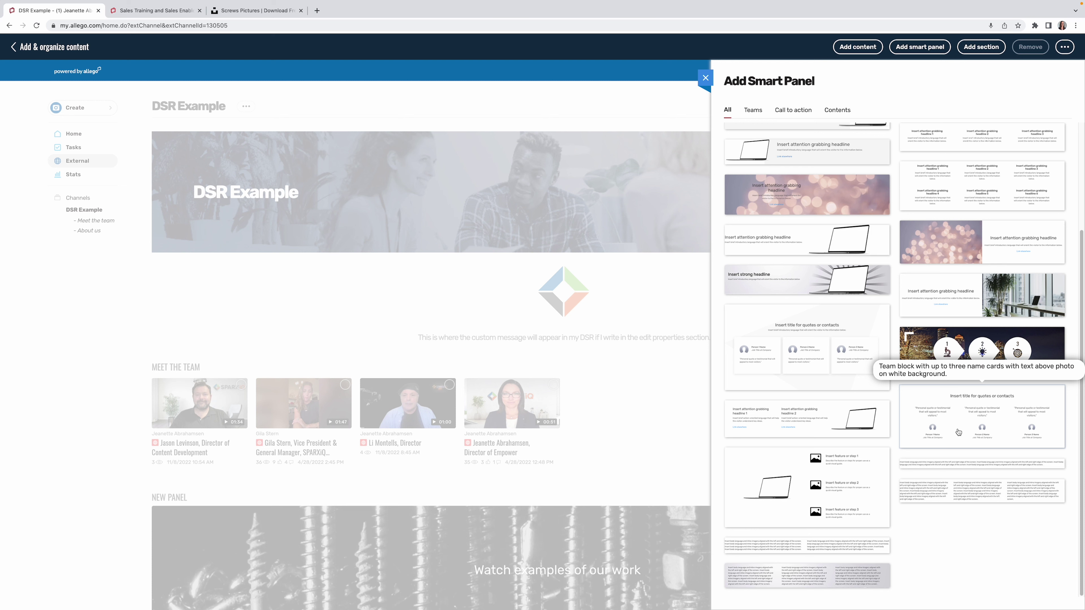
left_click(934, 423)
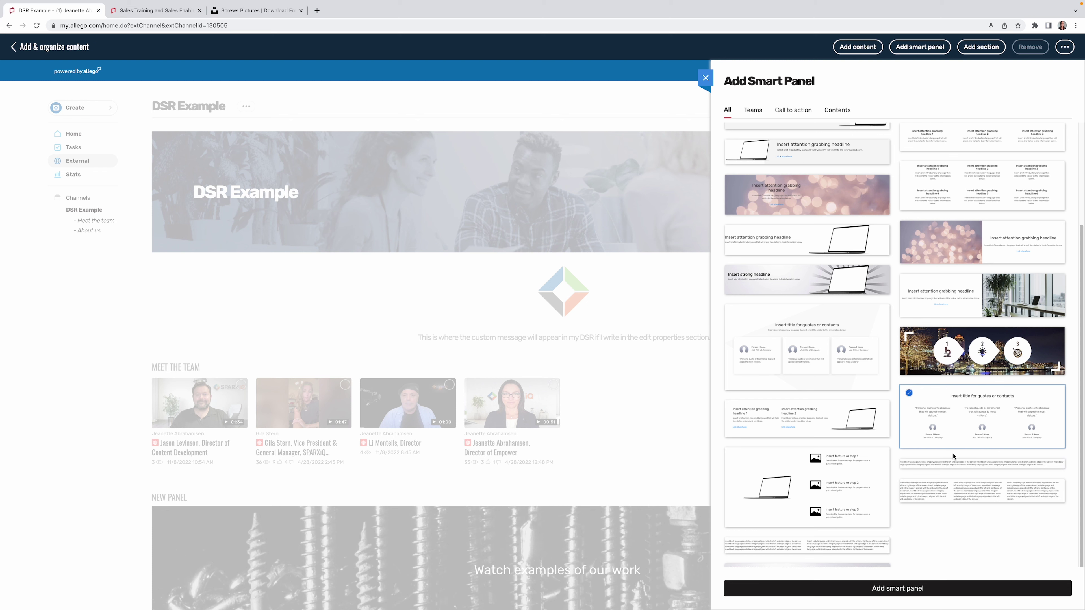
left_click(898, 593)
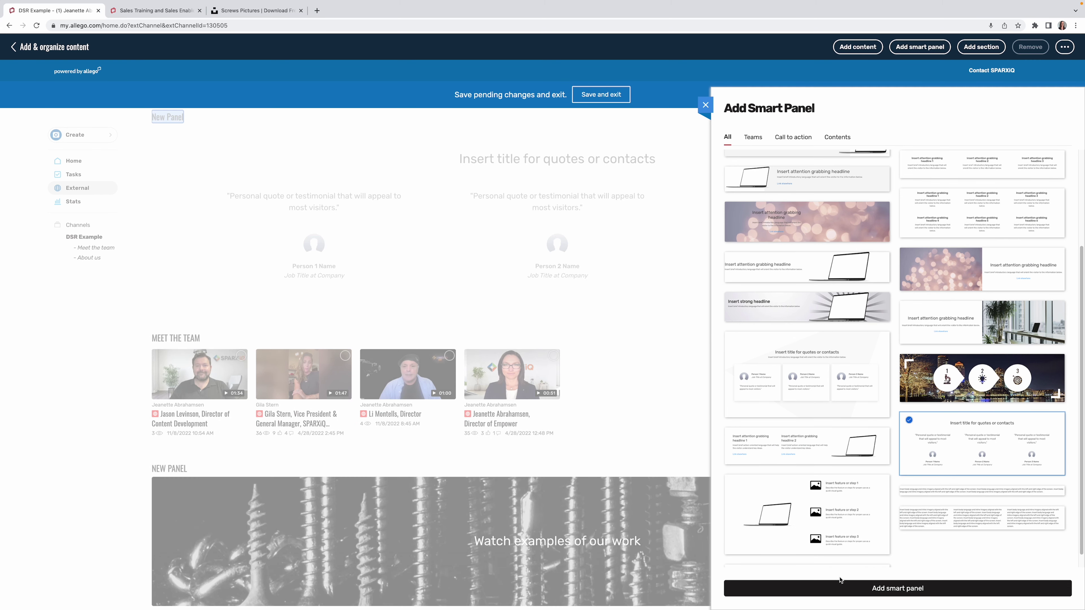
left_click(705, 104)
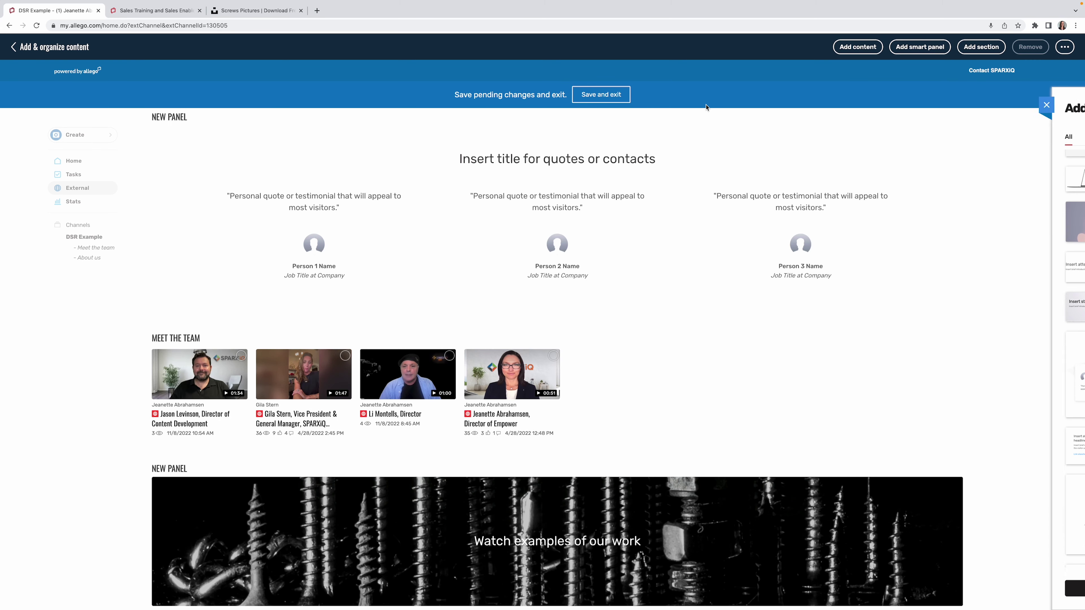
scroll(604, 358, "up", 3)
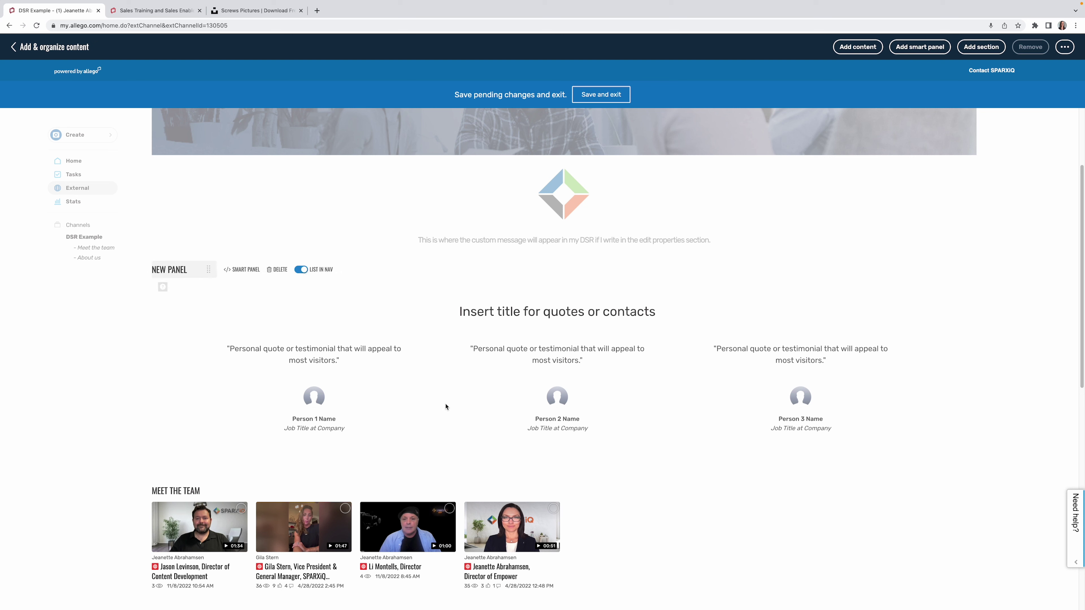